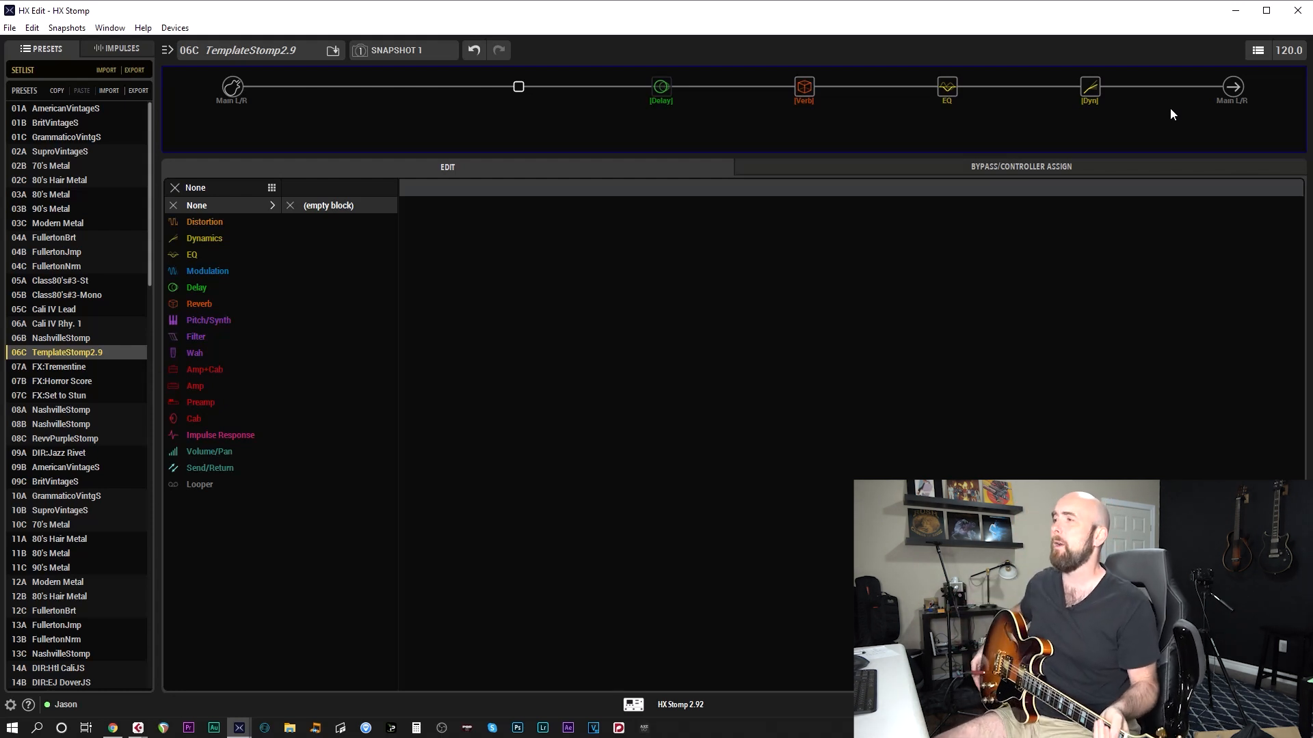
# Open the LA Studio Comp block, lower its Peak Reduction to 5.1 and bring it back to 6.0
pyautogui.moveTo(1142, 97)
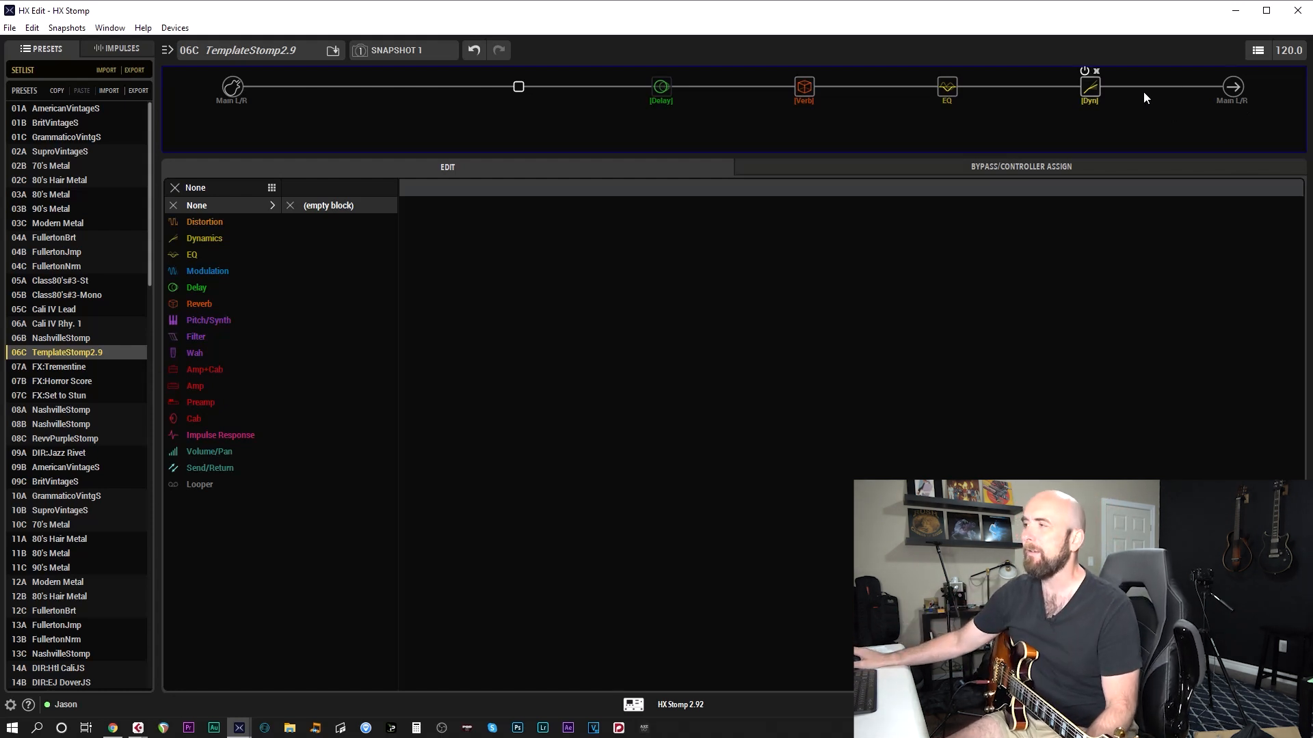
pyautogui.click(1106, 93)
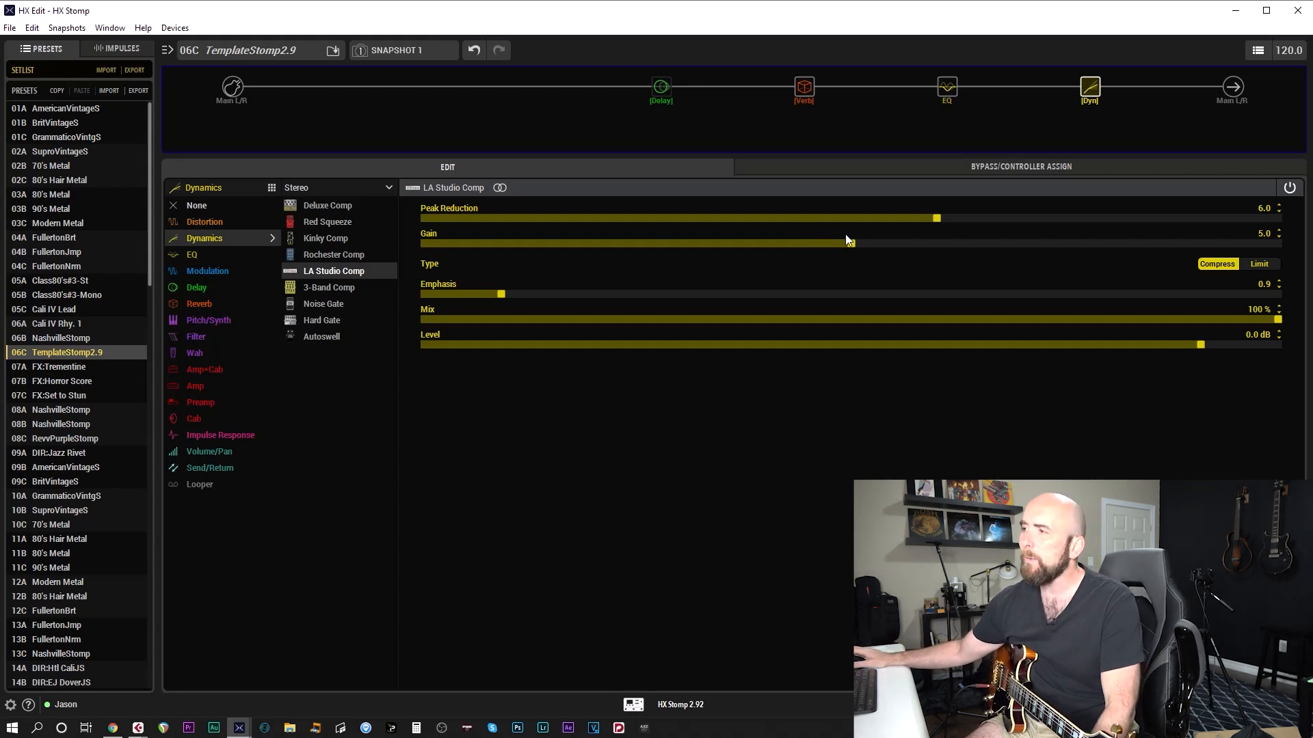
pyautogui.scroll(-9, 835, 220)
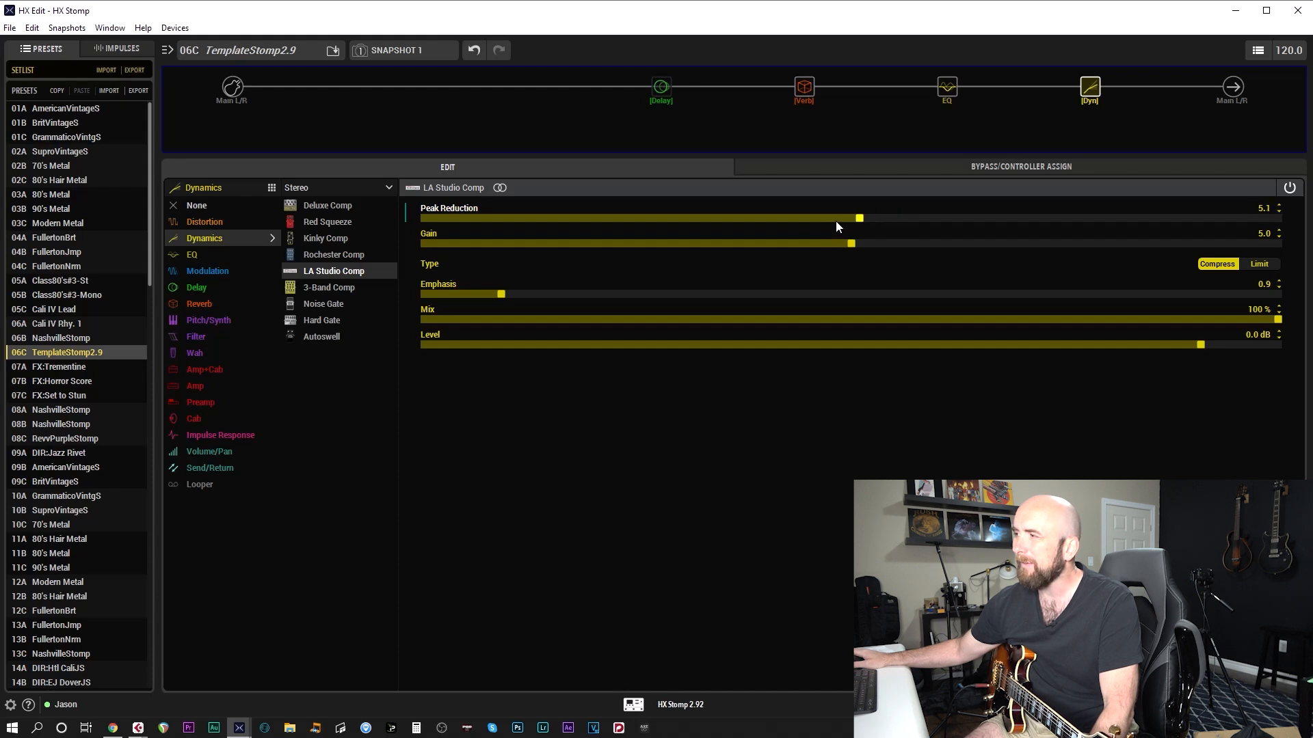
pyautogui.scroll(9, 836, 220)
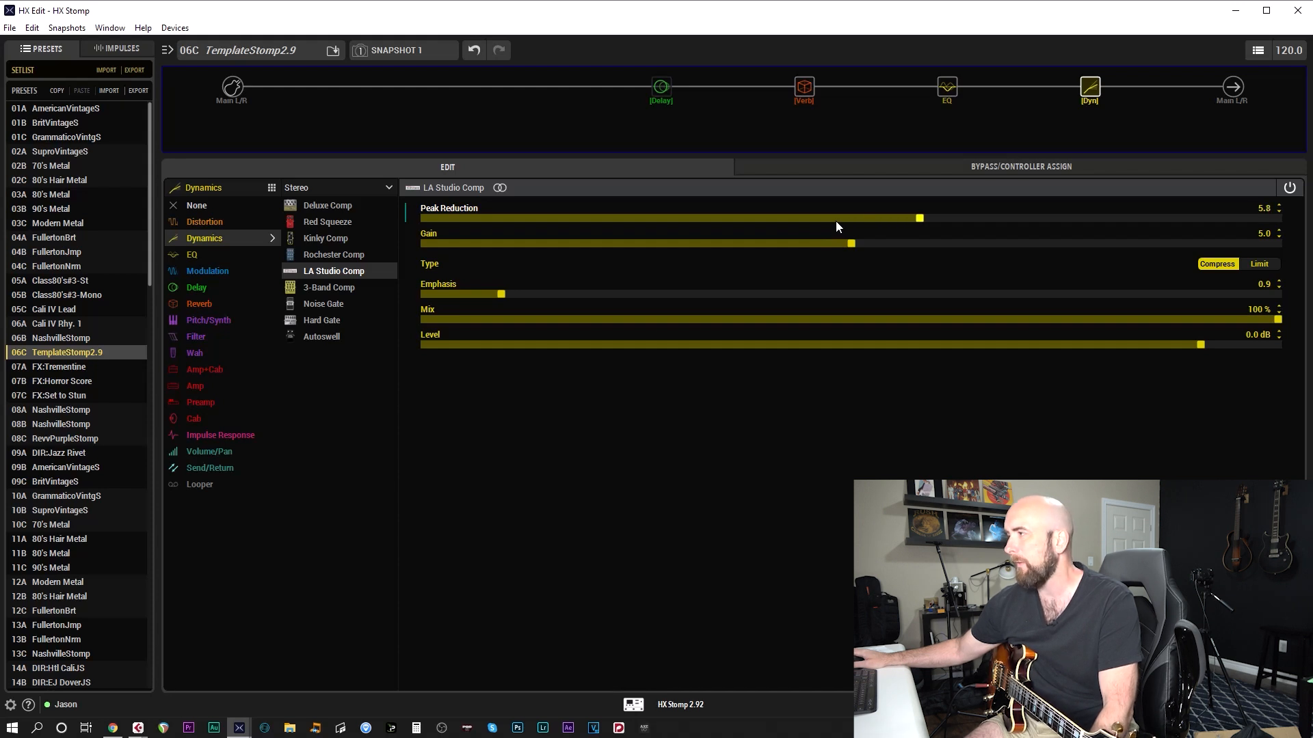
pyautogui.scroll(1, 835, 220)
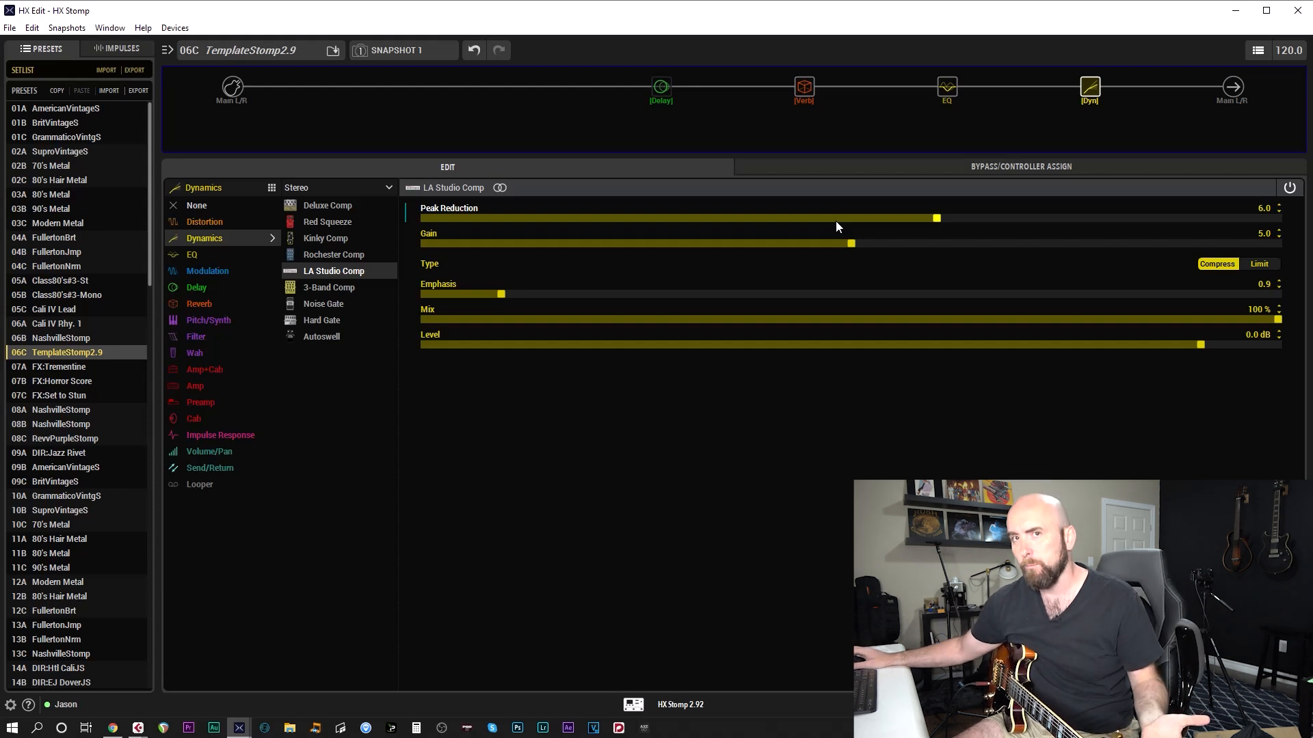
# Lower the LA Studio Comp's Gain to 3.7 and return it to 5.0
pyautogui.scroll(-11, 842, 243)
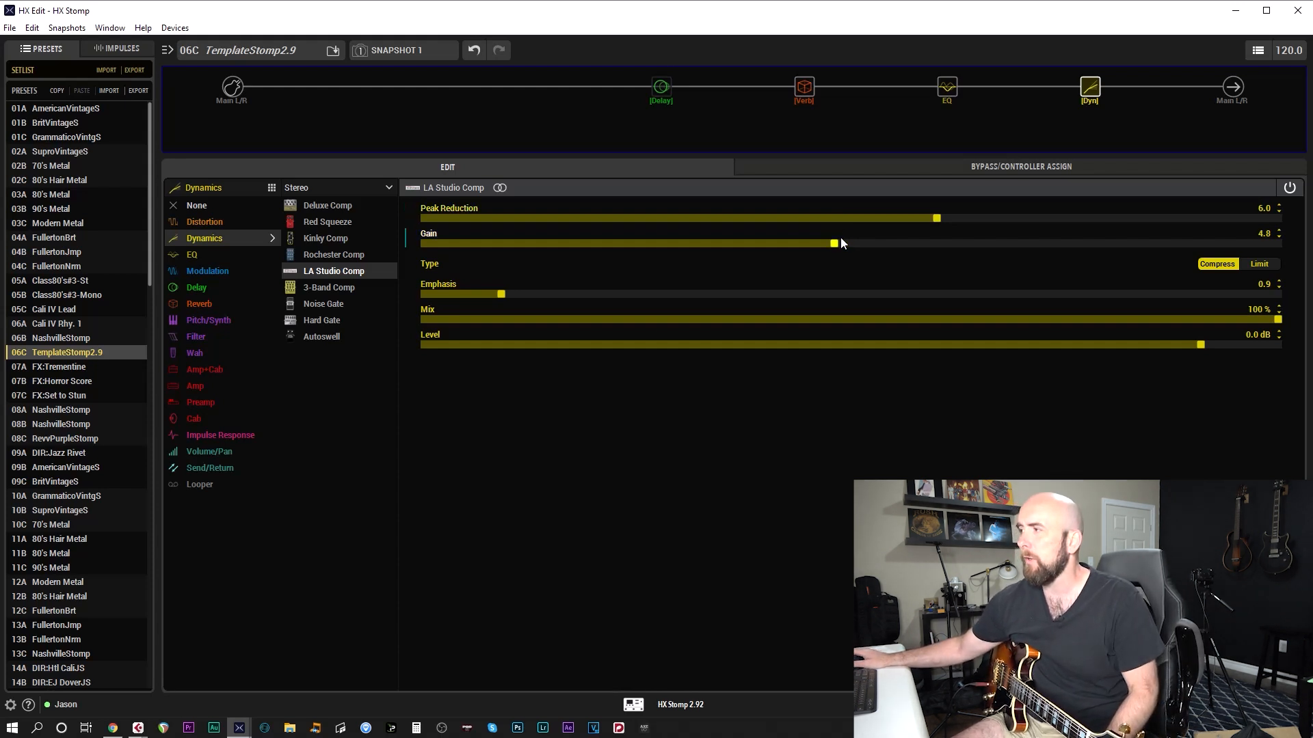
pyautogui.scroll(-2, 841, 243)
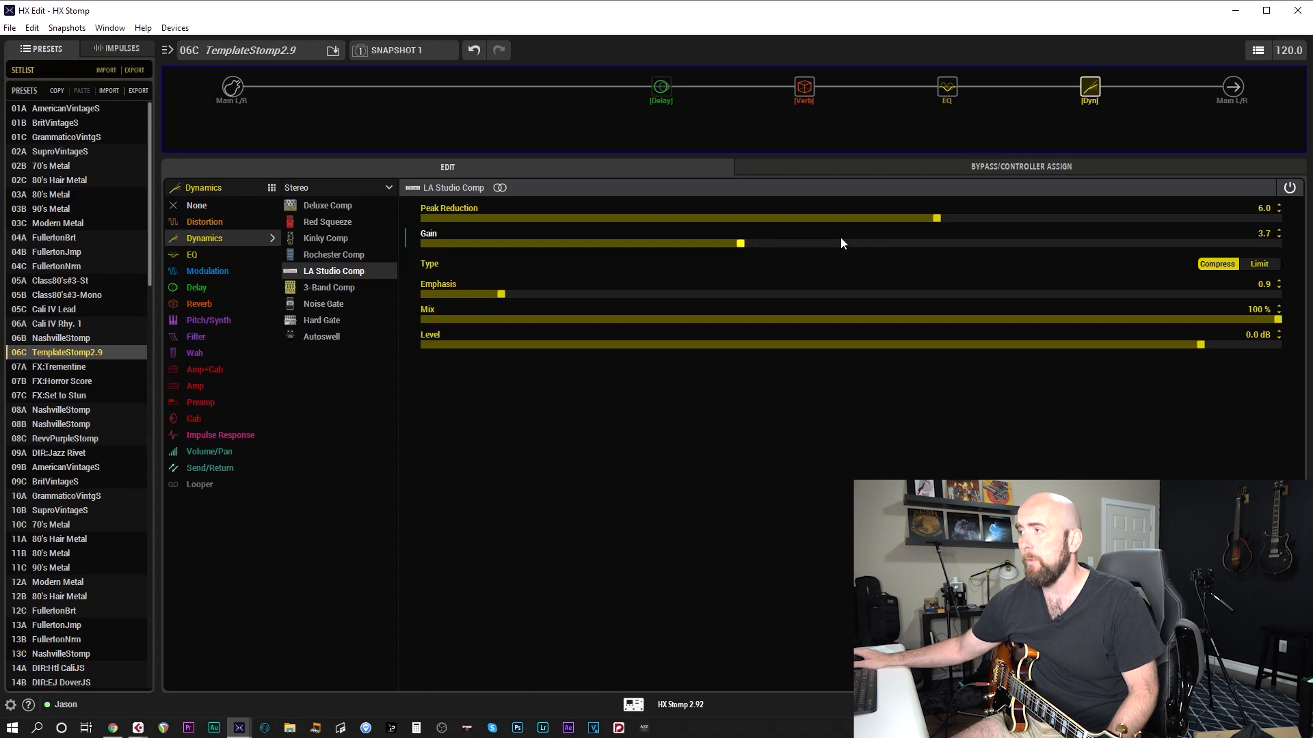
pyautogui.moveTo(1084, 80)
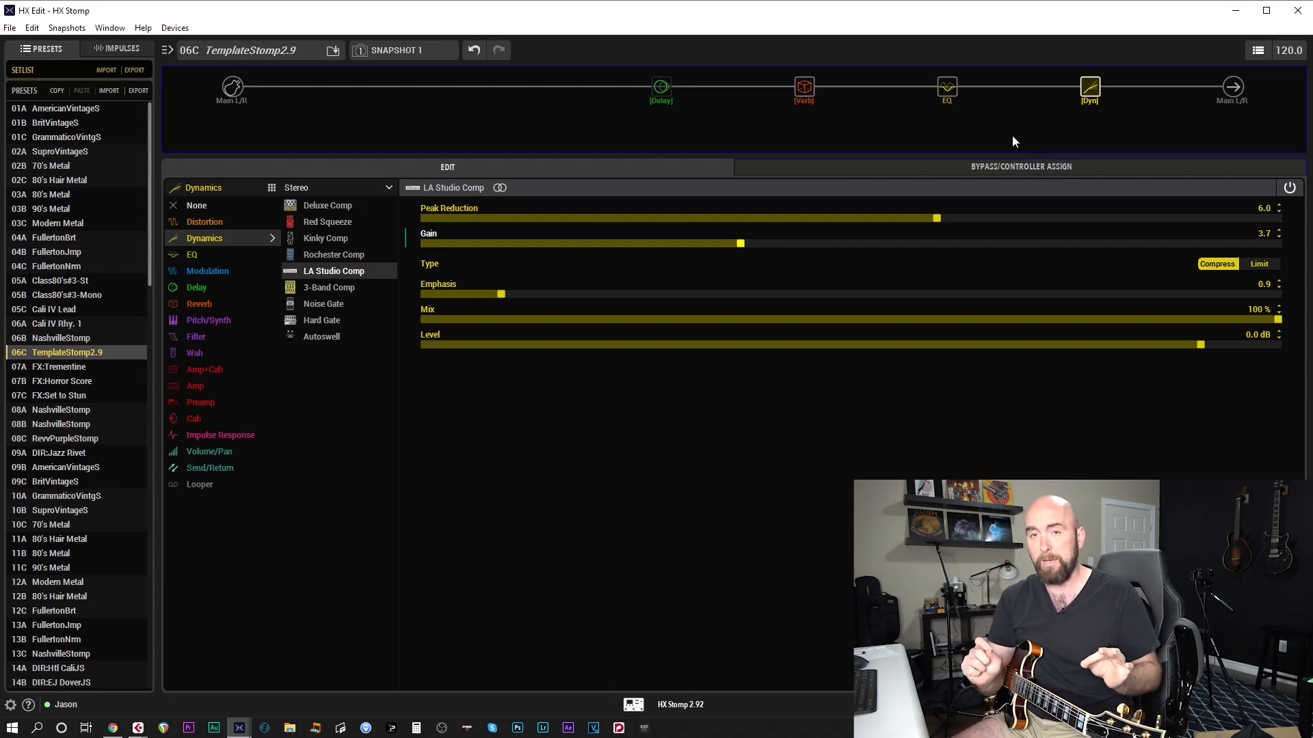
pyautogui.scroll(1, 854, 250)
pyautogui.scroll(8, 855, 250)
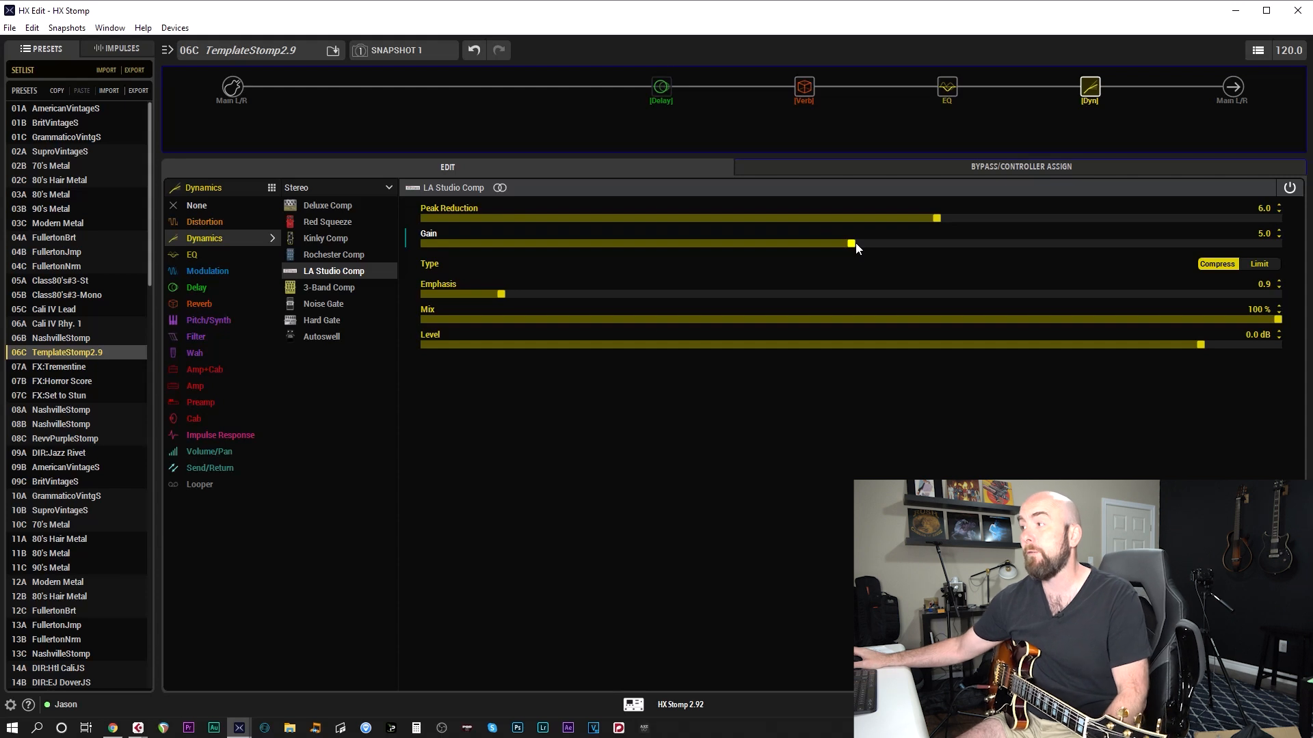
# Try moving the Room reverb block onto a parallel path with a Split Crossover as the split type
pyautogui.click(949, 102)
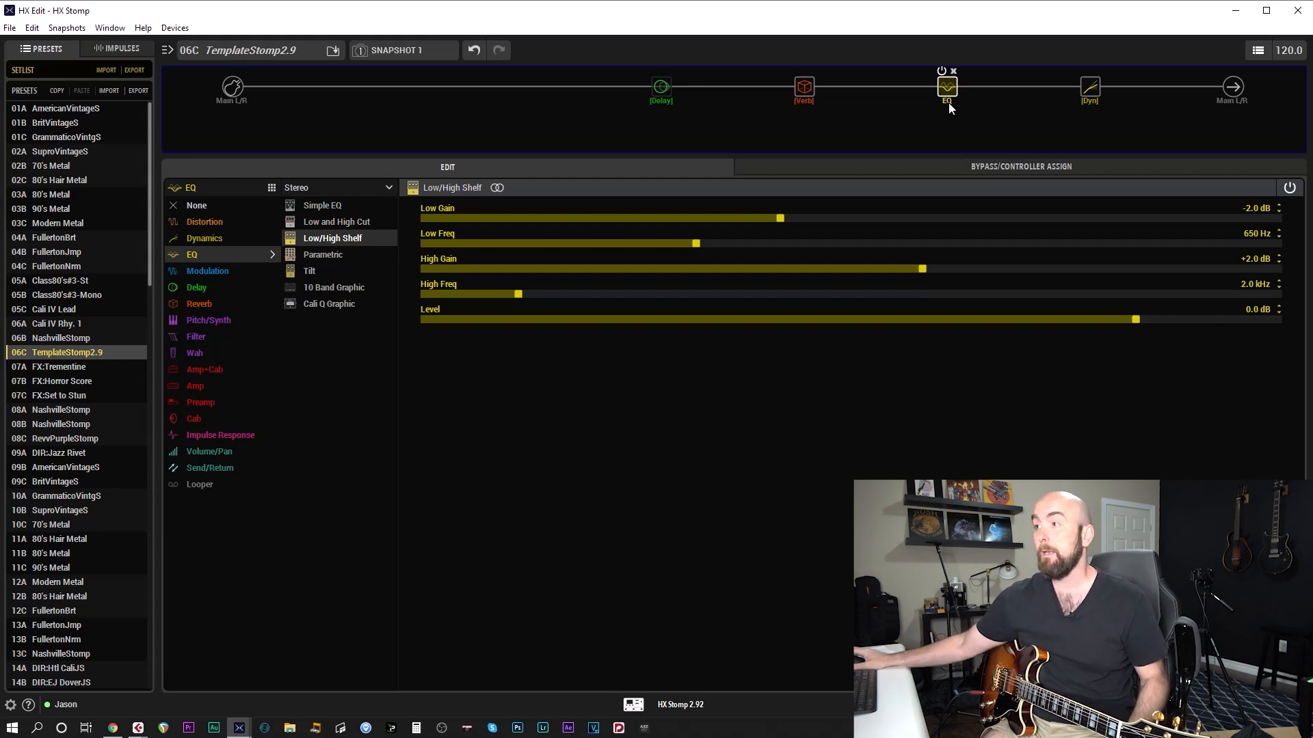
pyautogui.moveTo(798, 95); pyautogui.dragTo(798, 116)
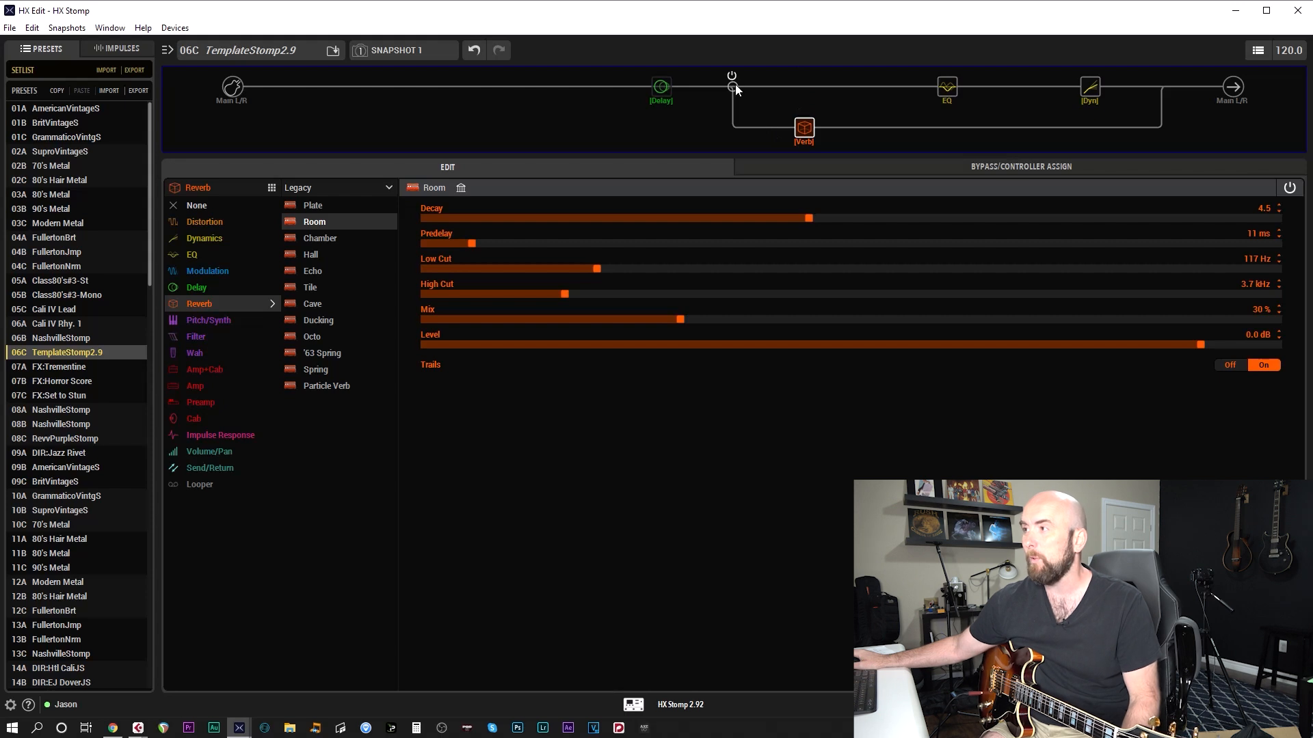
pyautogui.click(732, 87)
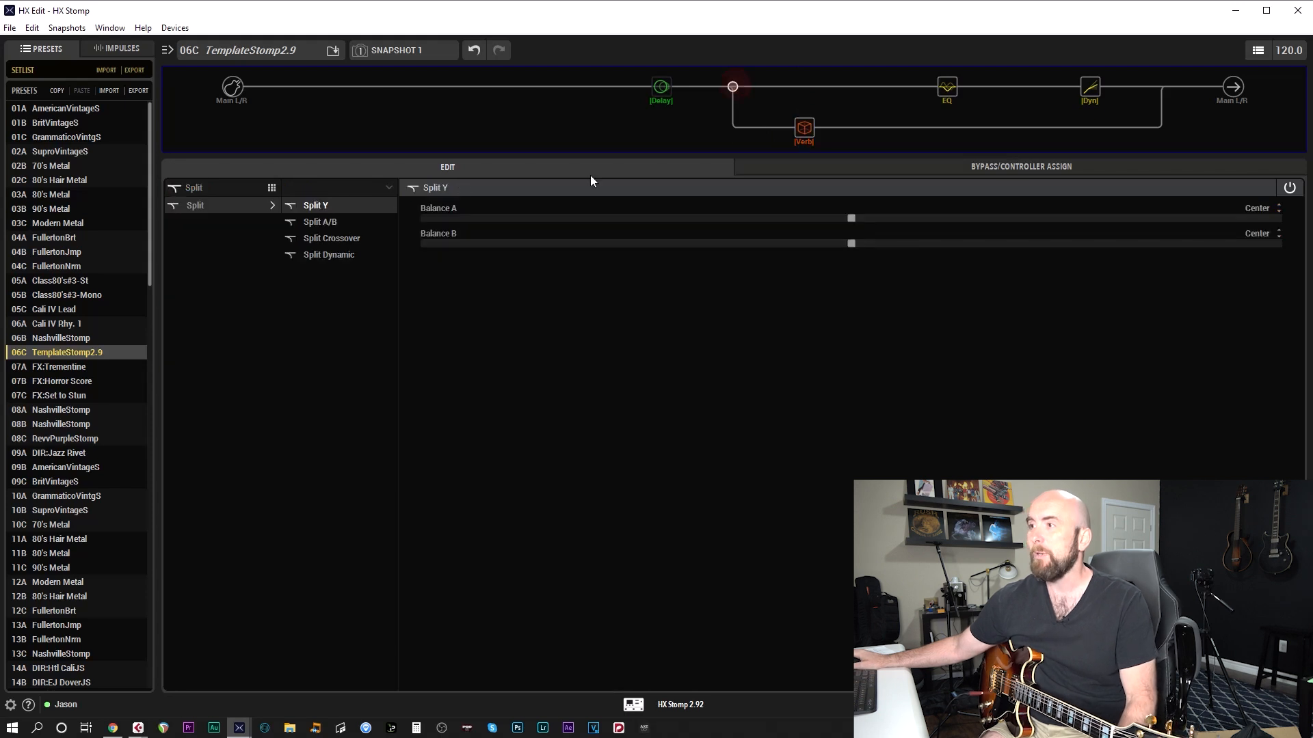
pyautogui.click(339, 237)
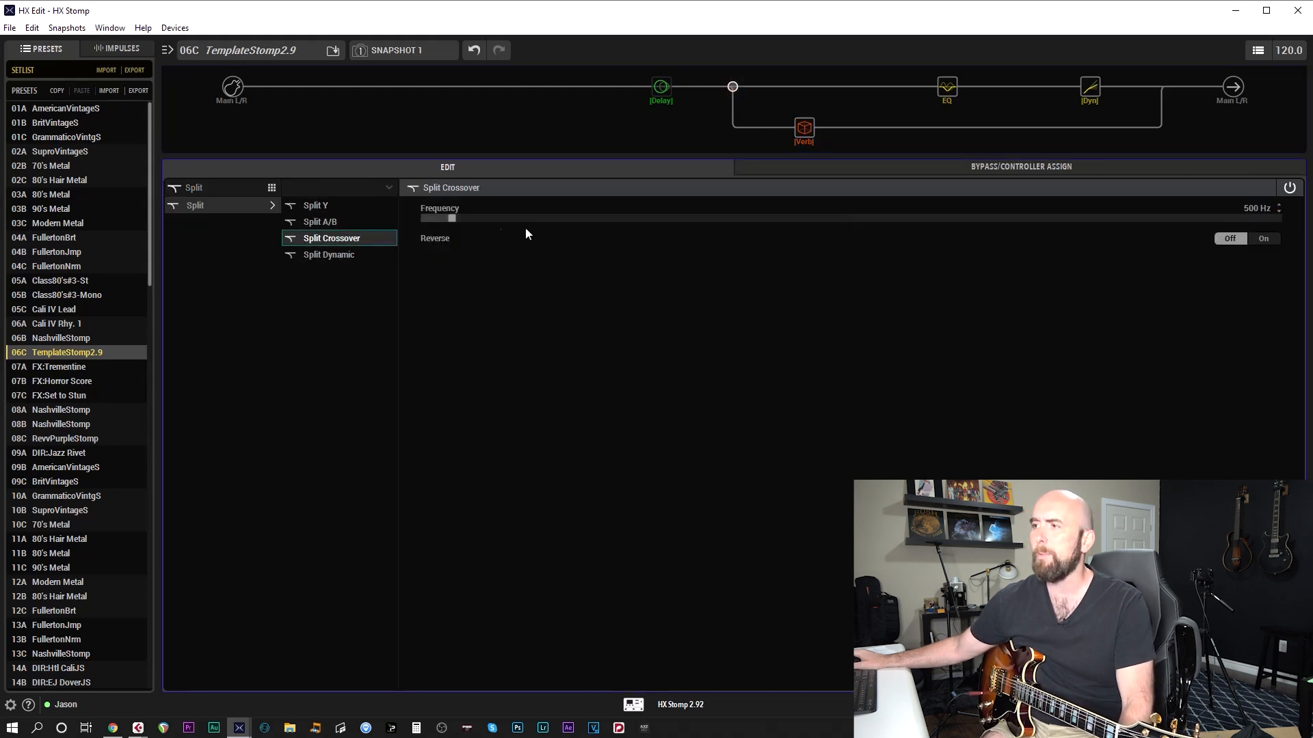
pyautogui.scroll(2, 518, 219)
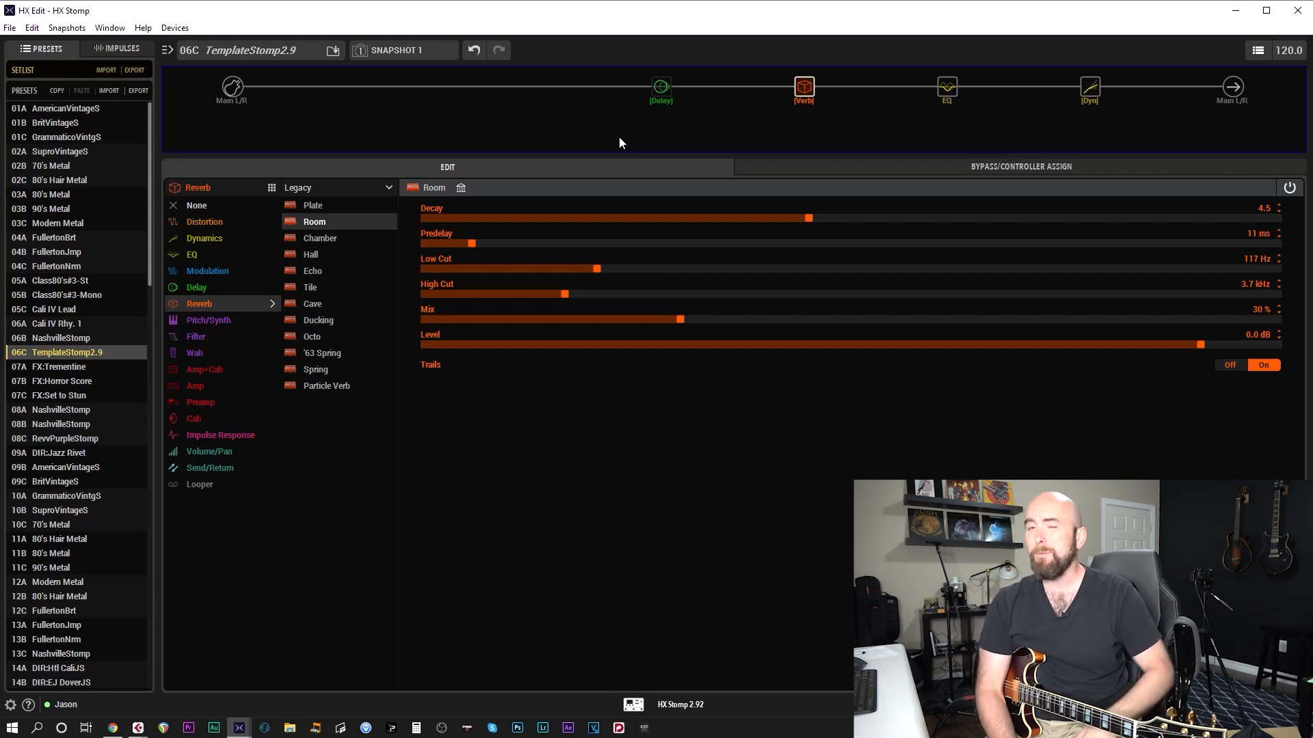
# Set the High Freq of the Low/High Shelf EQ block to 650 Hz
pyautogui.click(946, 93)
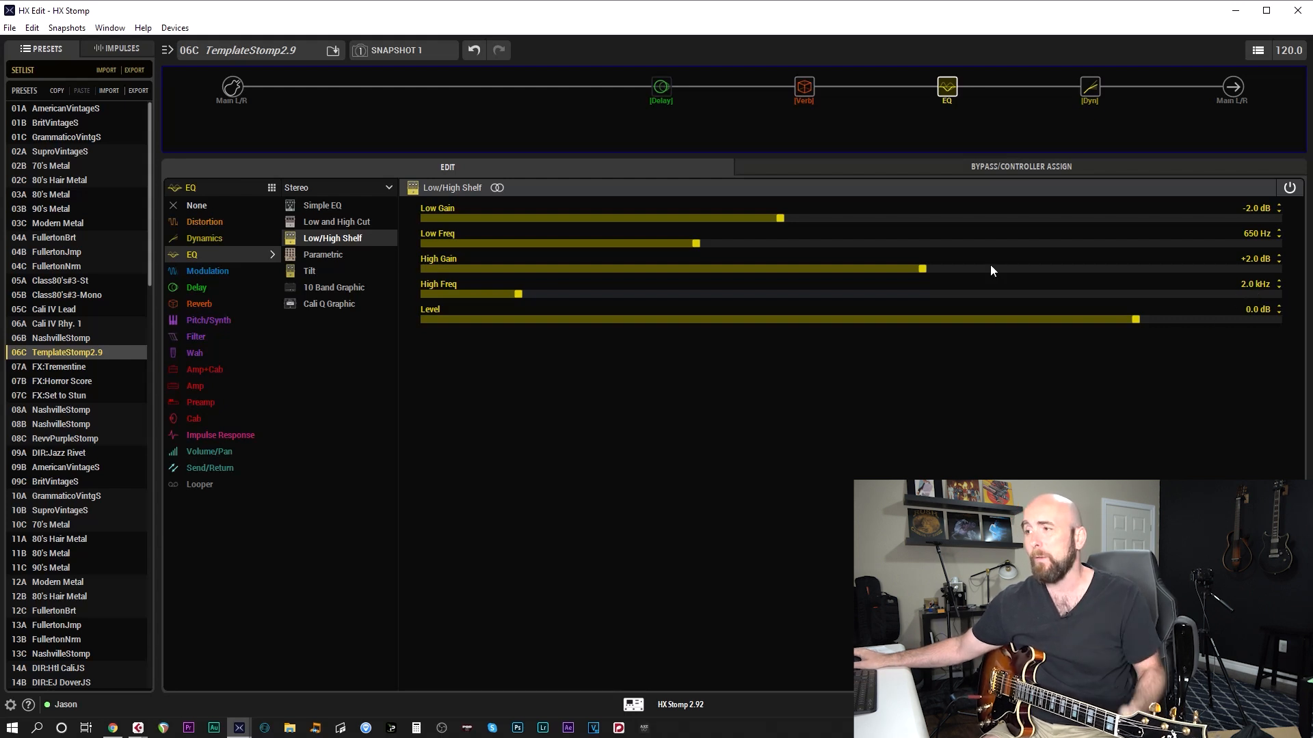
pyautogui.scroll(-5, 622, 296)
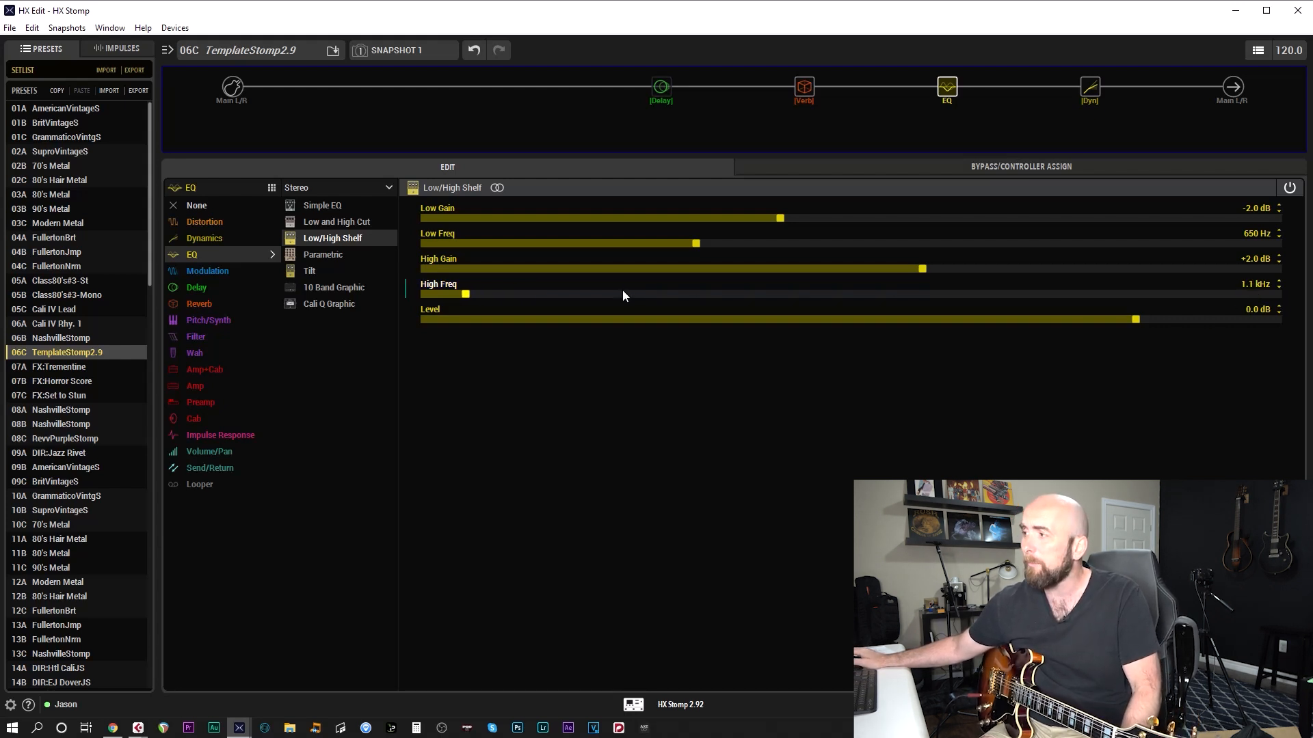
pyautogui.scroll(-2, 623, 291)
pyautogui.scroll(-1, 623, 295)
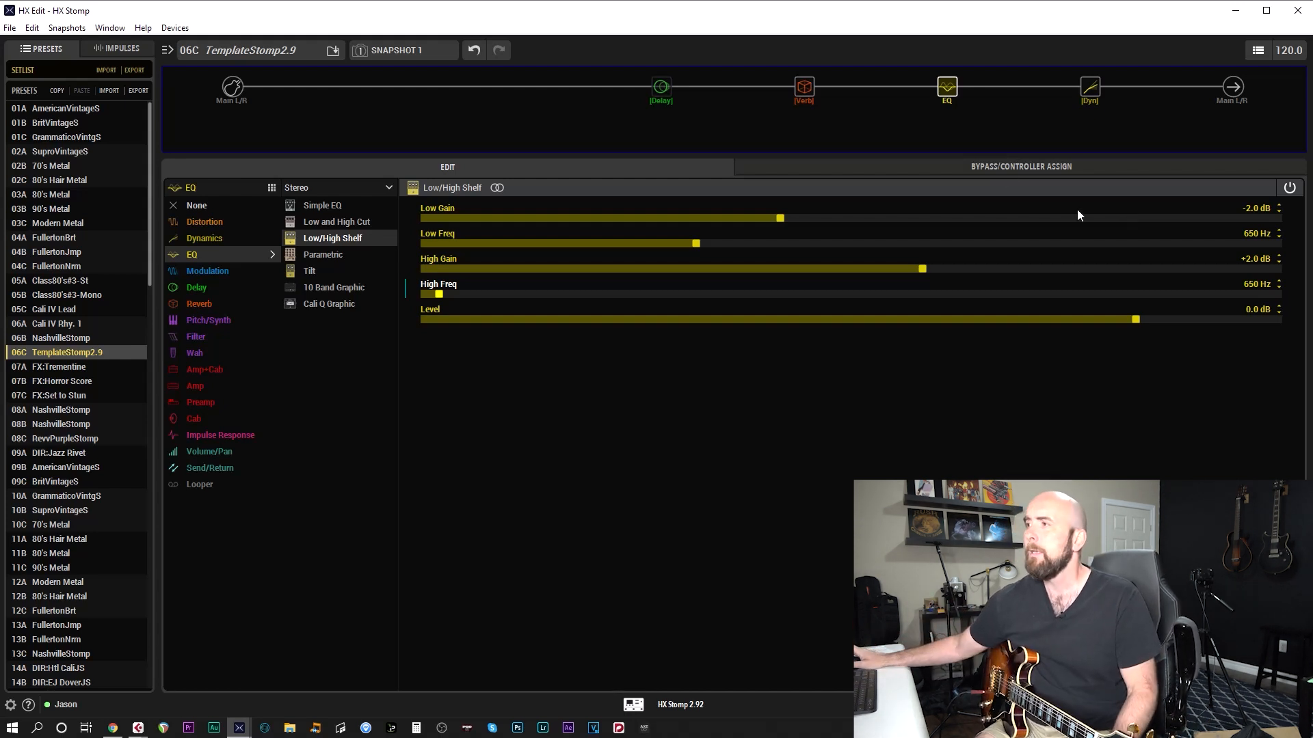
# Review the Room reverb and Transistor Tape delay settings, and enable the delay block
pyautogui.click(806, 87)
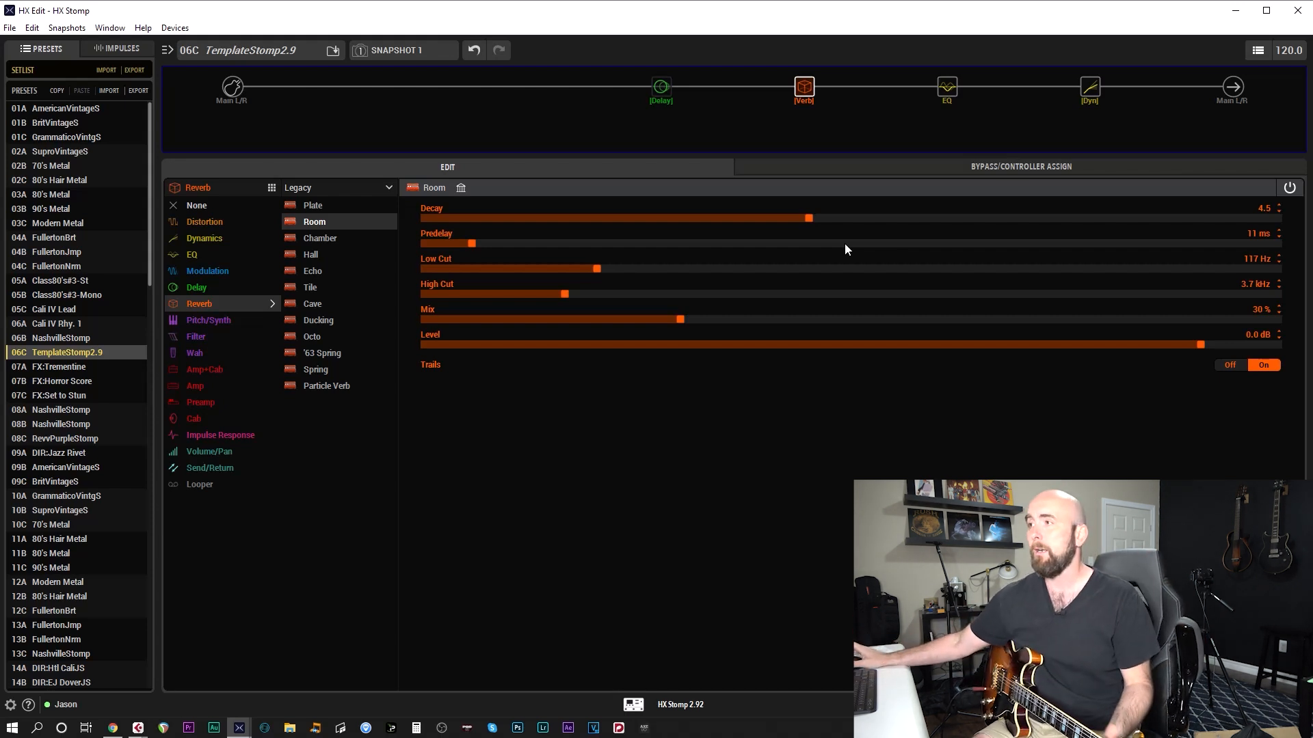
pyautogui.click(655, 104)
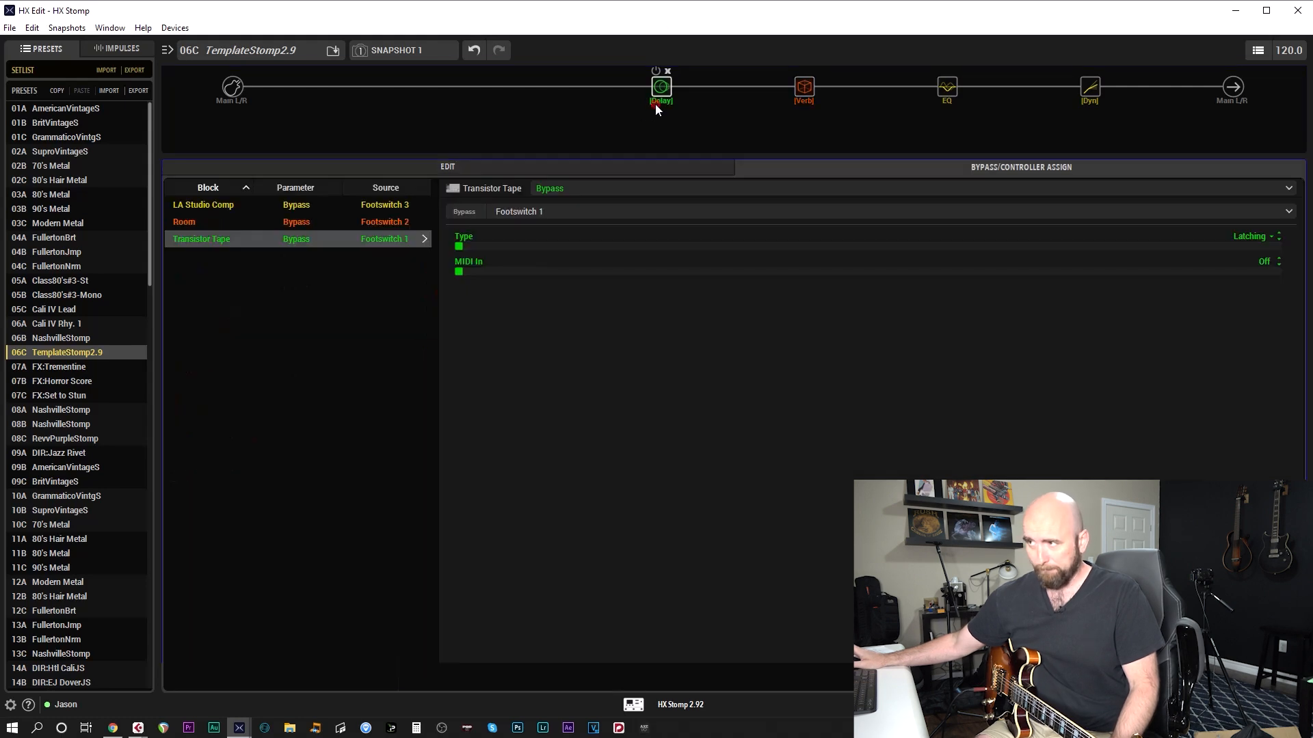
pyautogui.click(625, 163)
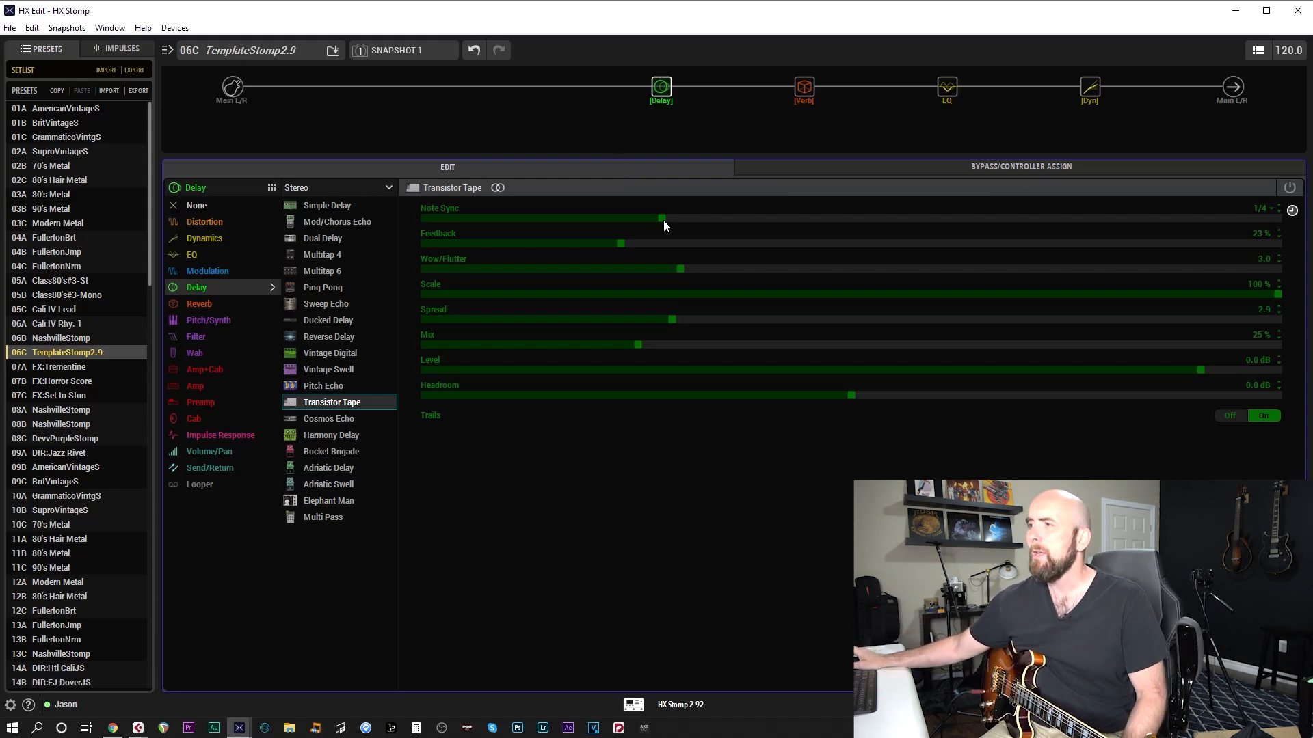
pyautogui.click(655, 71)
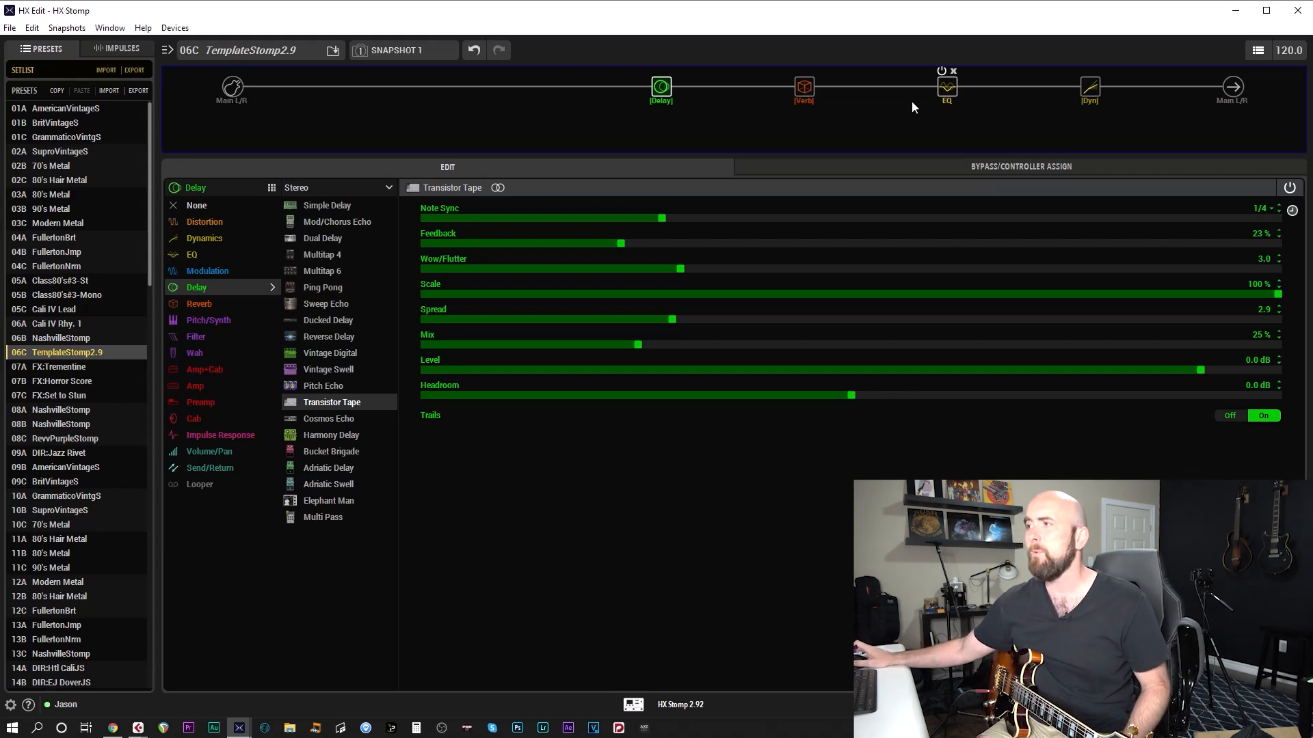
# Add the Solo Lead Crunch Amp+Cab model to the empty block ahead of the delay
pyautogui.click(949, 84)
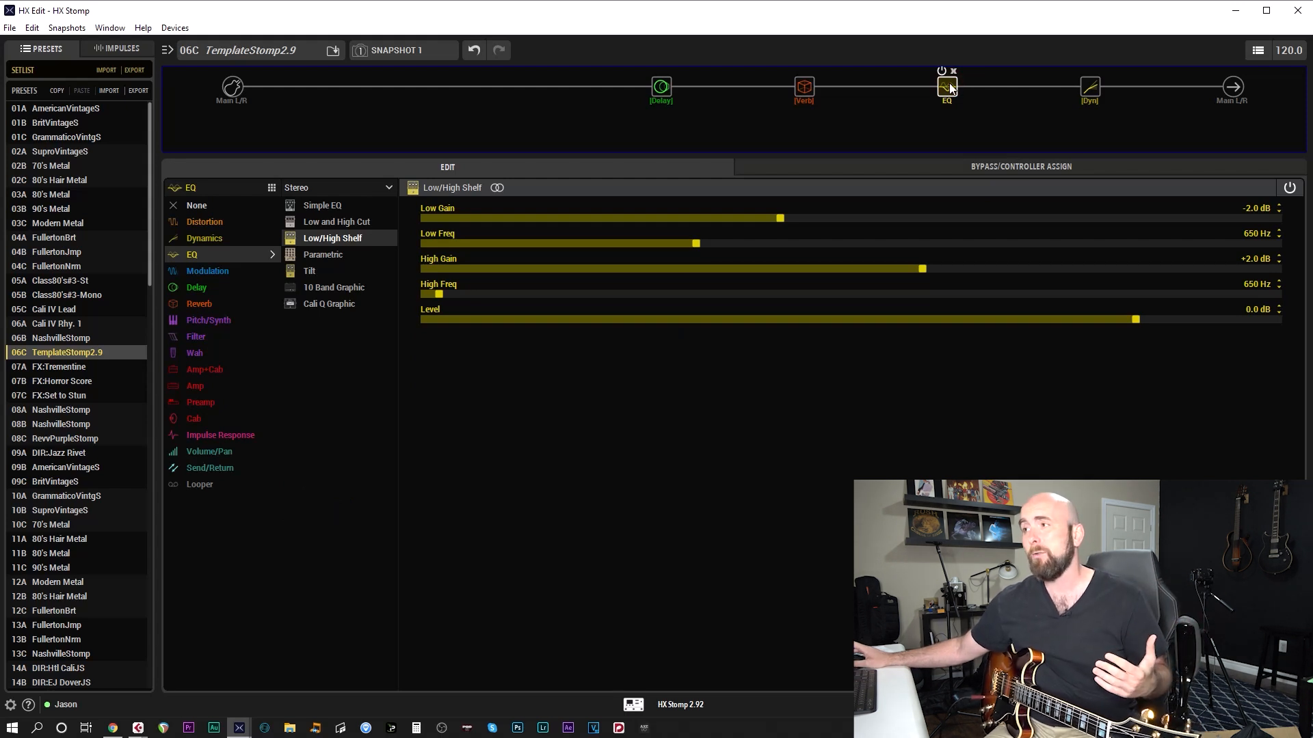
pyautogui.click(519, 87)
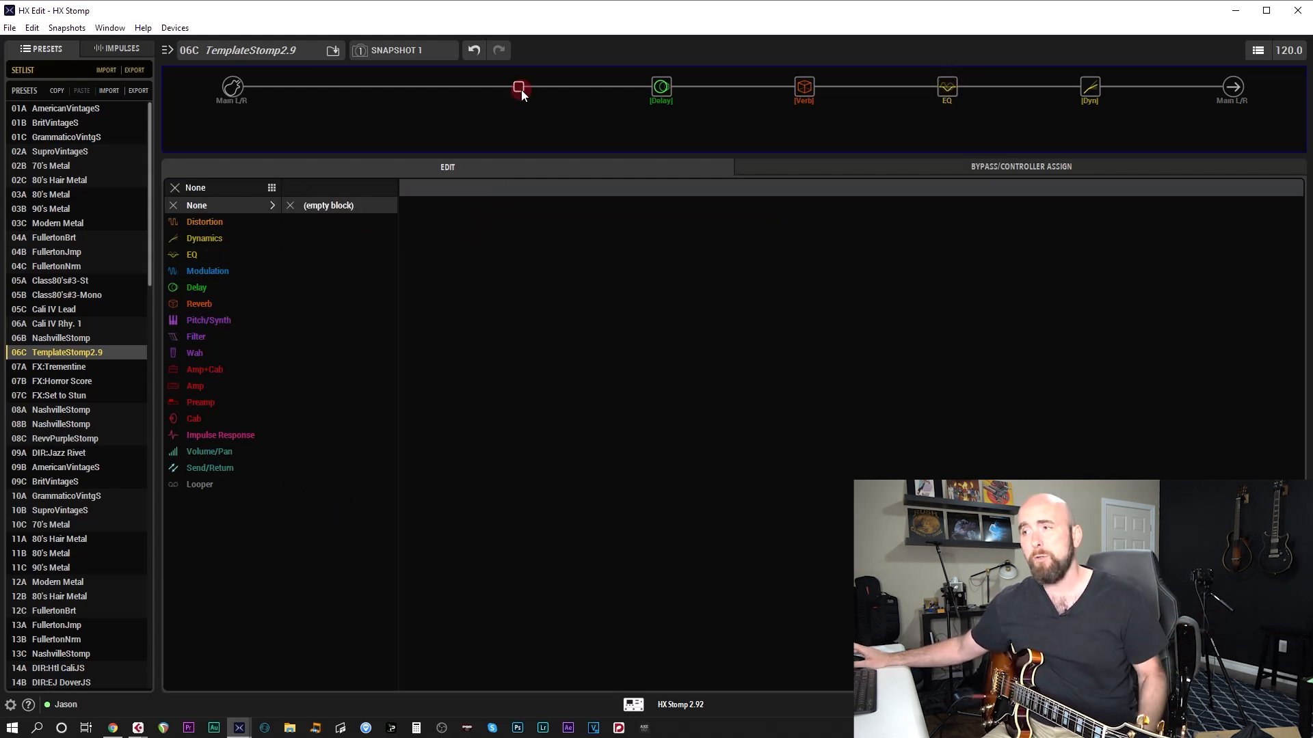
pyautogui.click(227, 370)
pyautogui.scroll(-8, 343, 452)
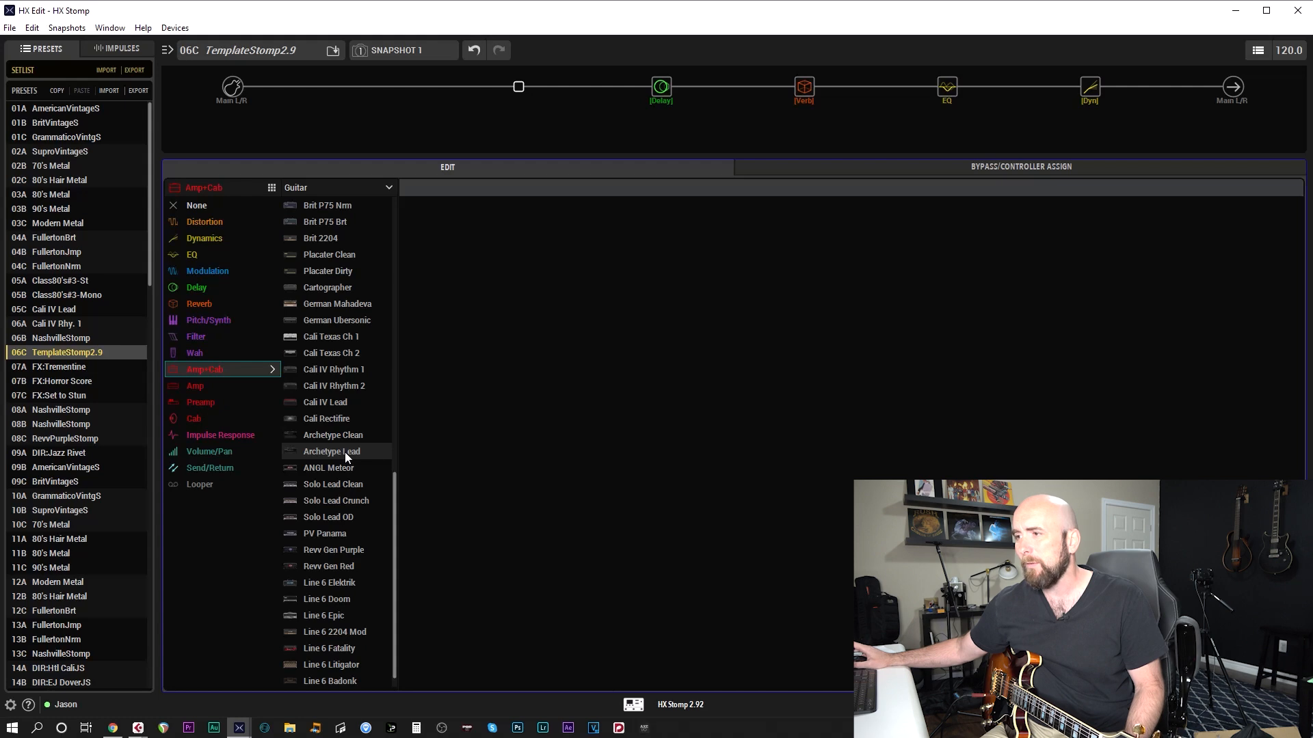
pyautogui.click(341, 502)
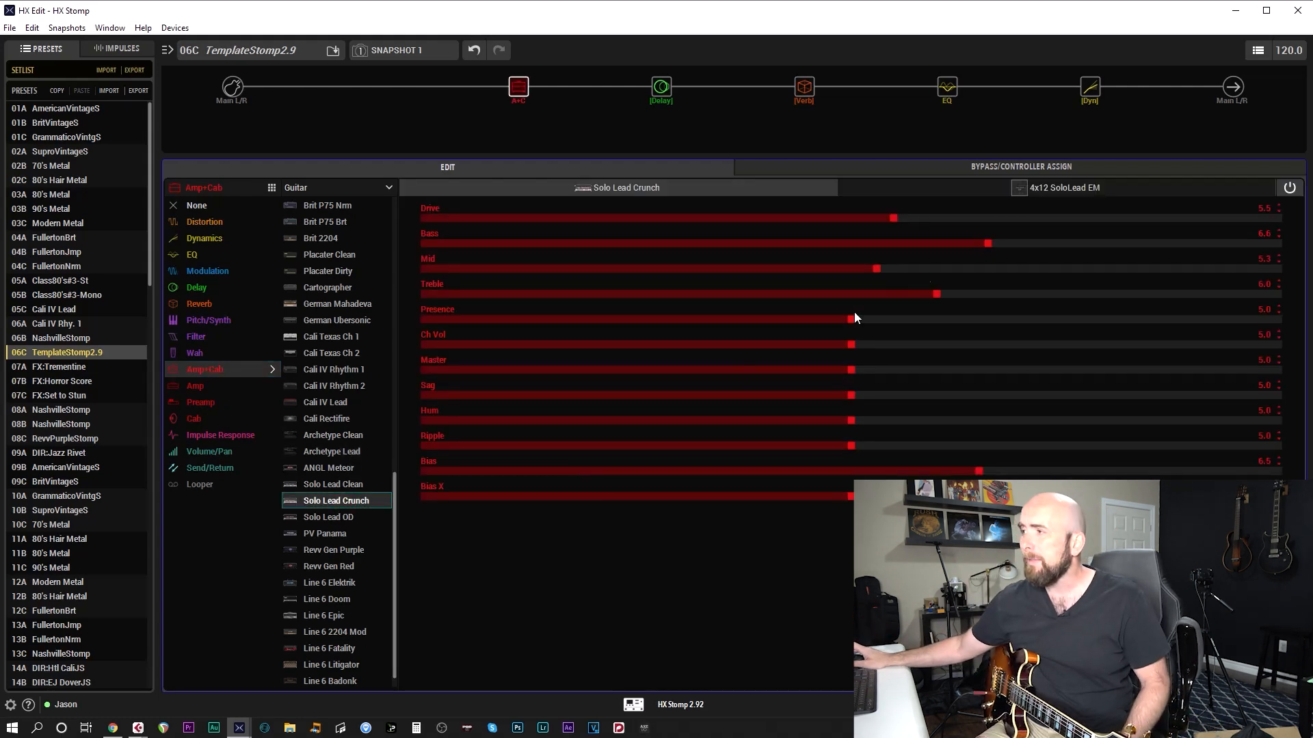
# Set the 4x12 SoloLead EM cab's mic to 160 Ribbon and its distance to 4.0"
pyautogui.click(1049, 187)
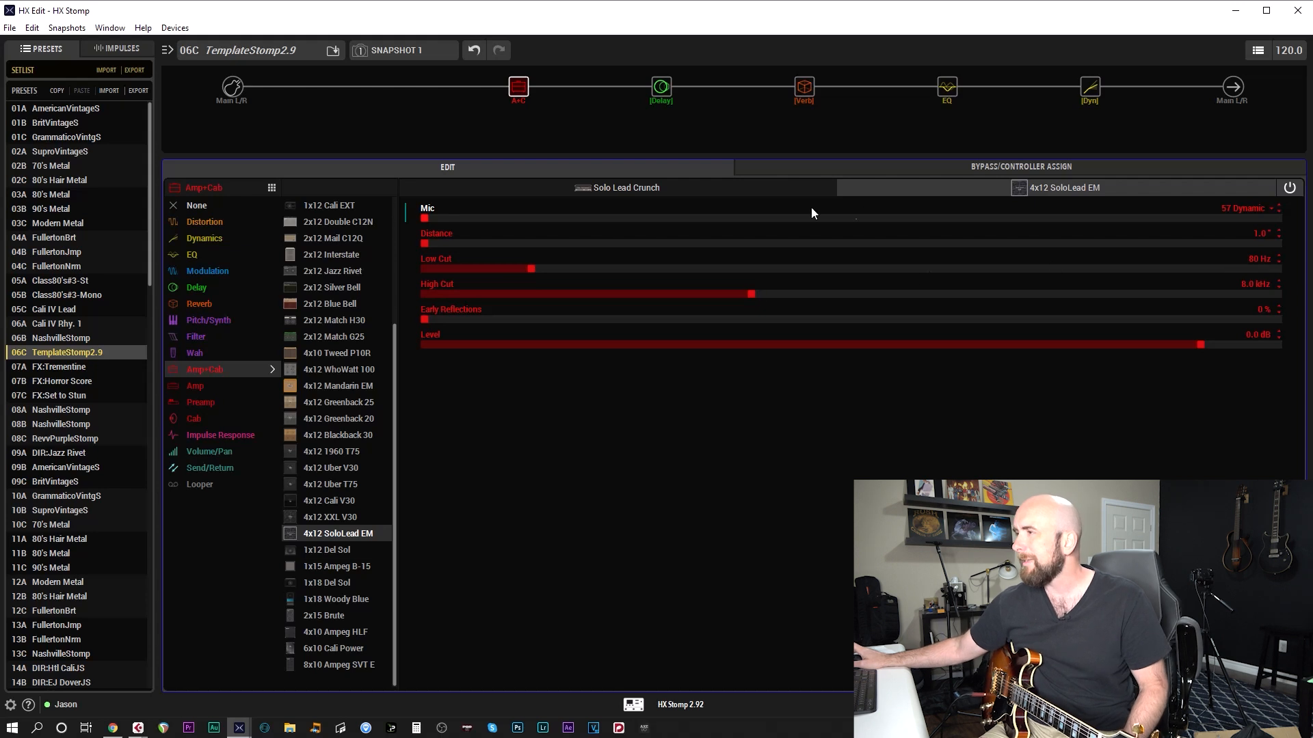
pyautogui.scroll(5, 807, 217)
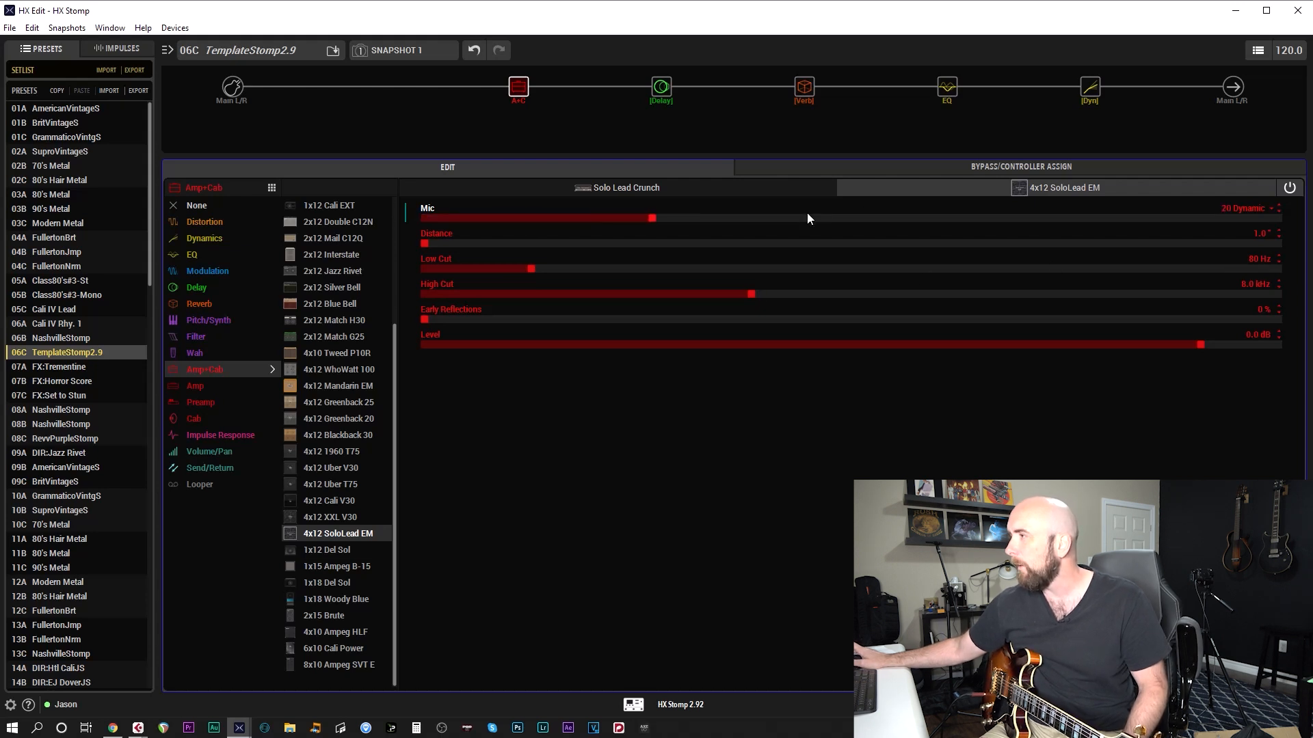
pyautogui.scroll(3, 807, 217)
pyautogui.scroll(7, 760, 243)
pyautogui.scroll(-1, 760, 243)
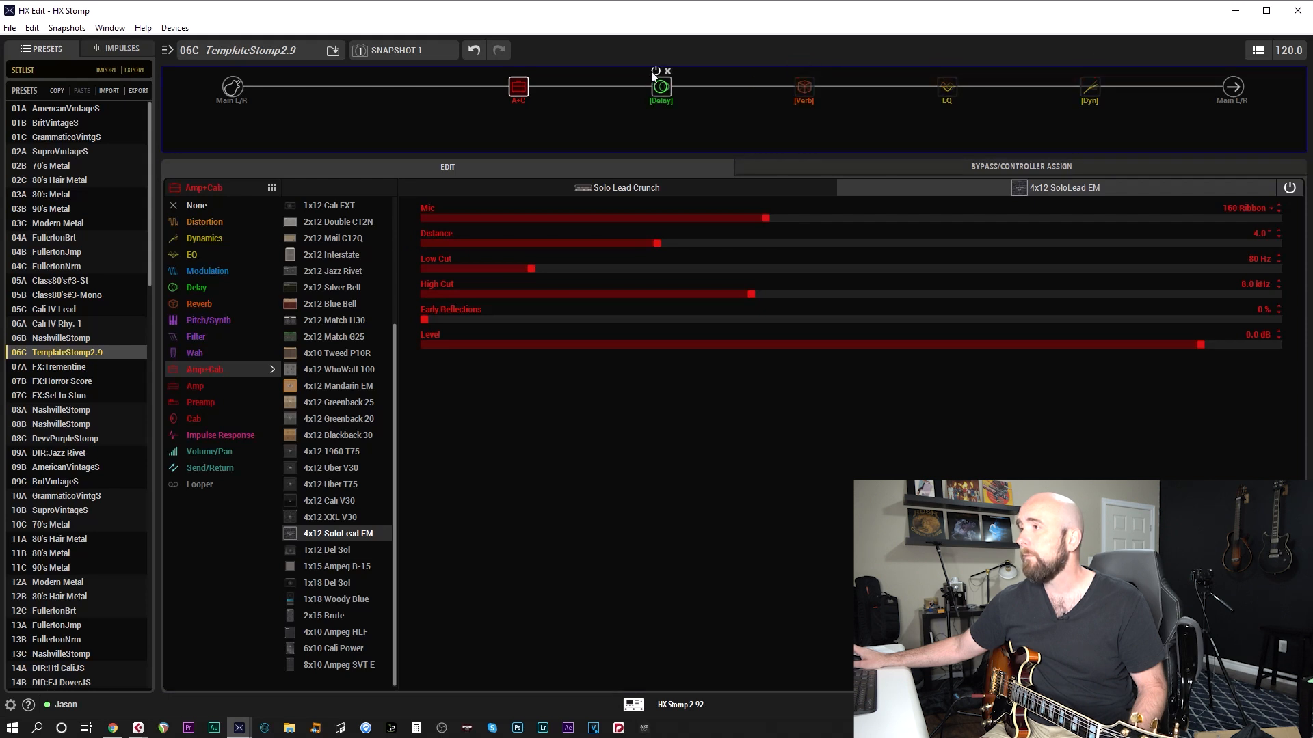
# Raise the Solo Lead Crunch amp's channel volume to 10.0
pyautogui.click(593, 189)
pyautogui.moveTo(987, 349); pyautogui.dragTo(1282, 345)
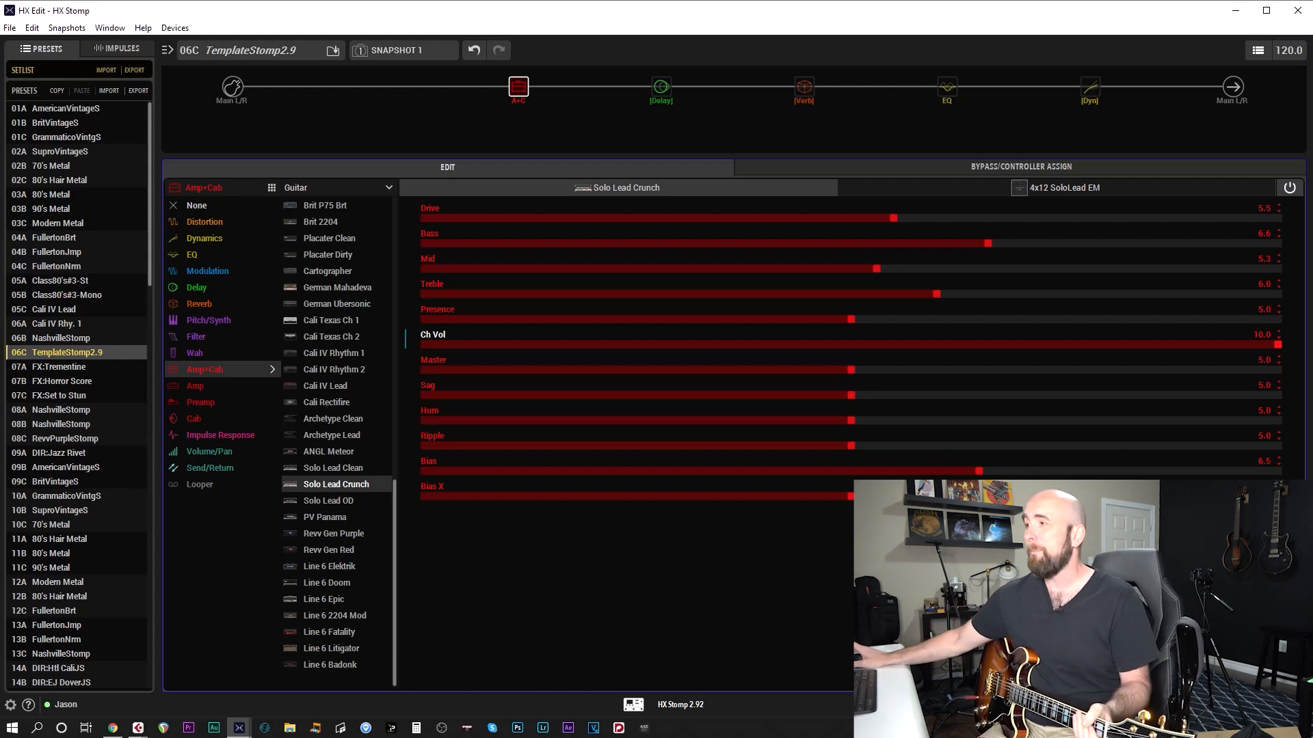
# Reset the cab's mic and distance to 57 Dynamic and 1.0", and return them to 160 Ribbon and 4.0" for comparison
pyautogui.click(1028, 193)
pyautogui.doubleClick(733, 218)
pyautogui.doubleClick(663, 241)
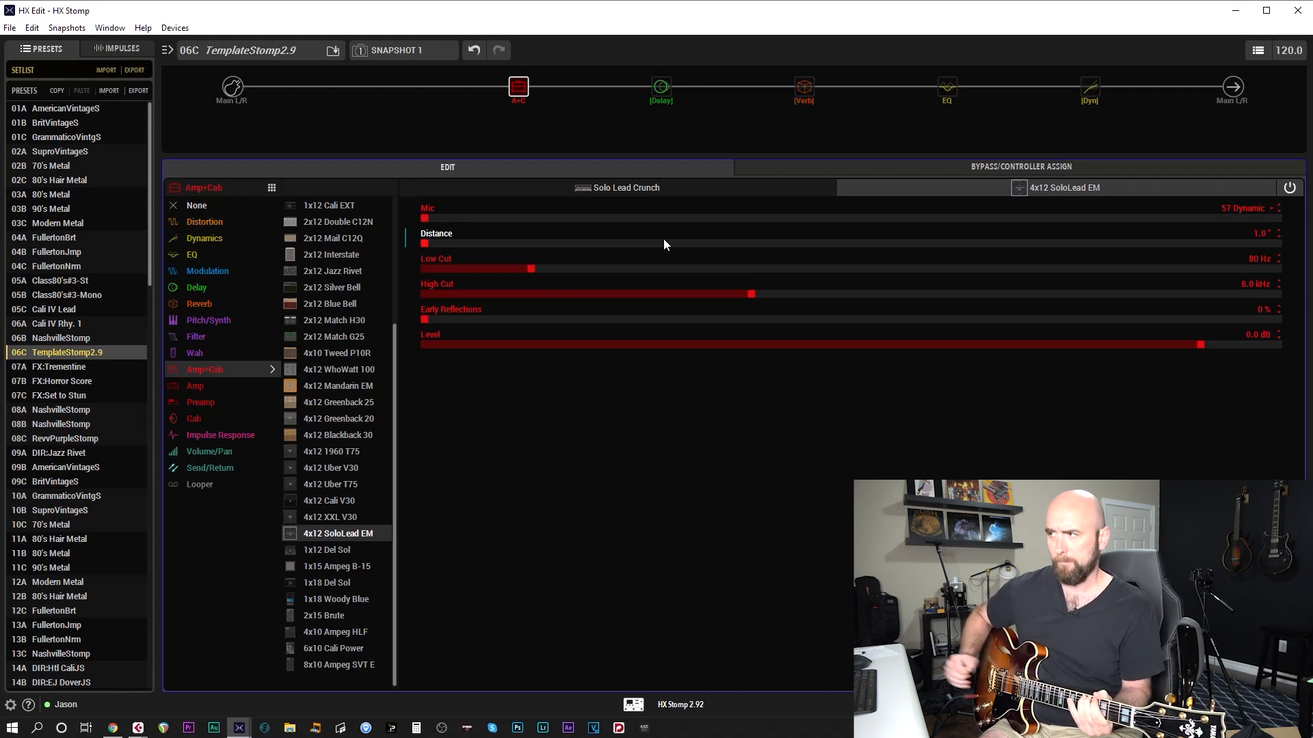
pyautogui.scroll(5, 650, 216)
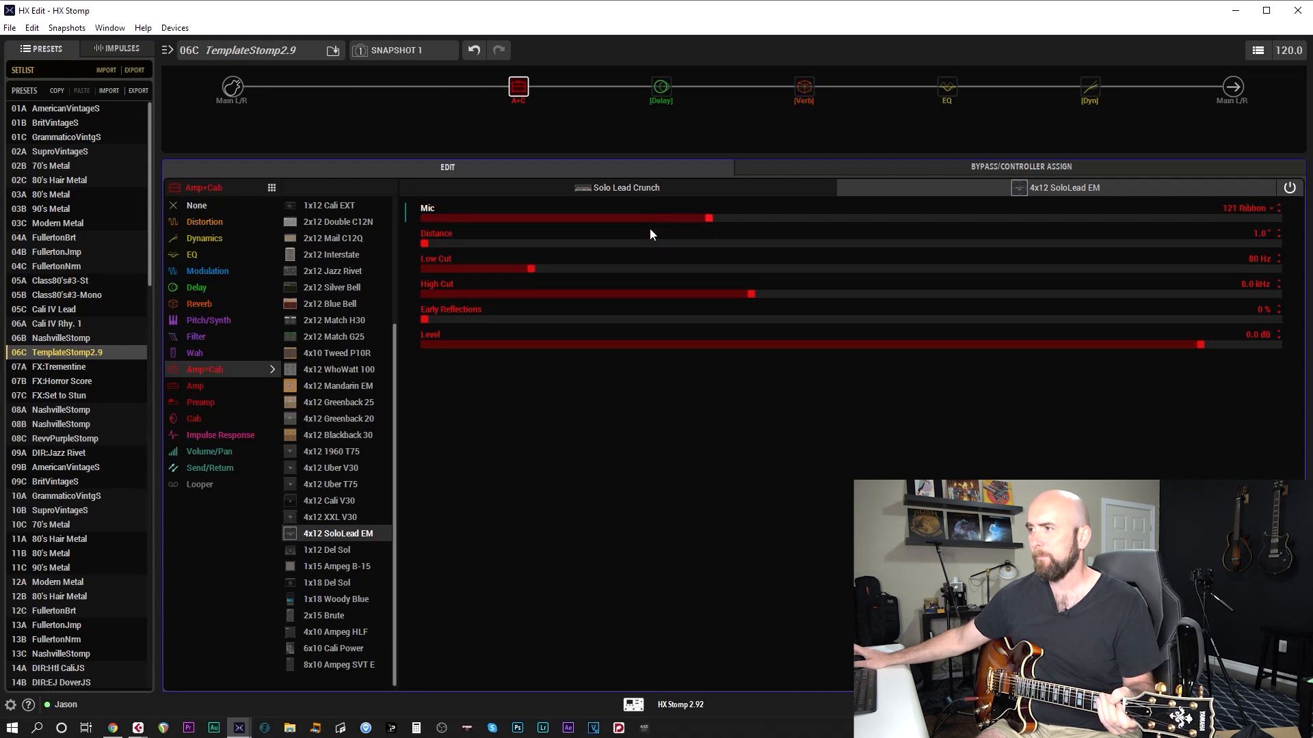
pyautogui.scroll(1, 655, 216)
pyautogui.scroll(6, 658, 234)
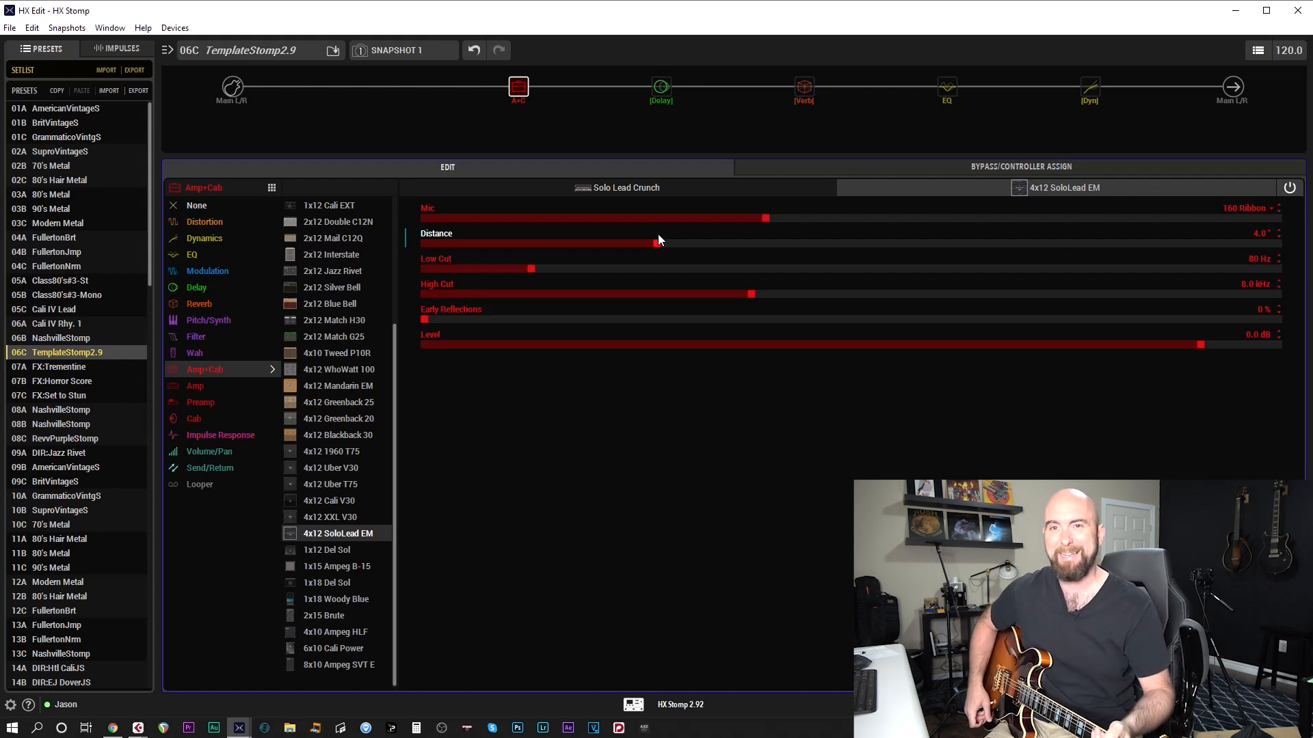
# Enable the LA Studio Comp block, review its settings and open the Low/High Shelf EQ block
pyautogui.click(1084, 75)
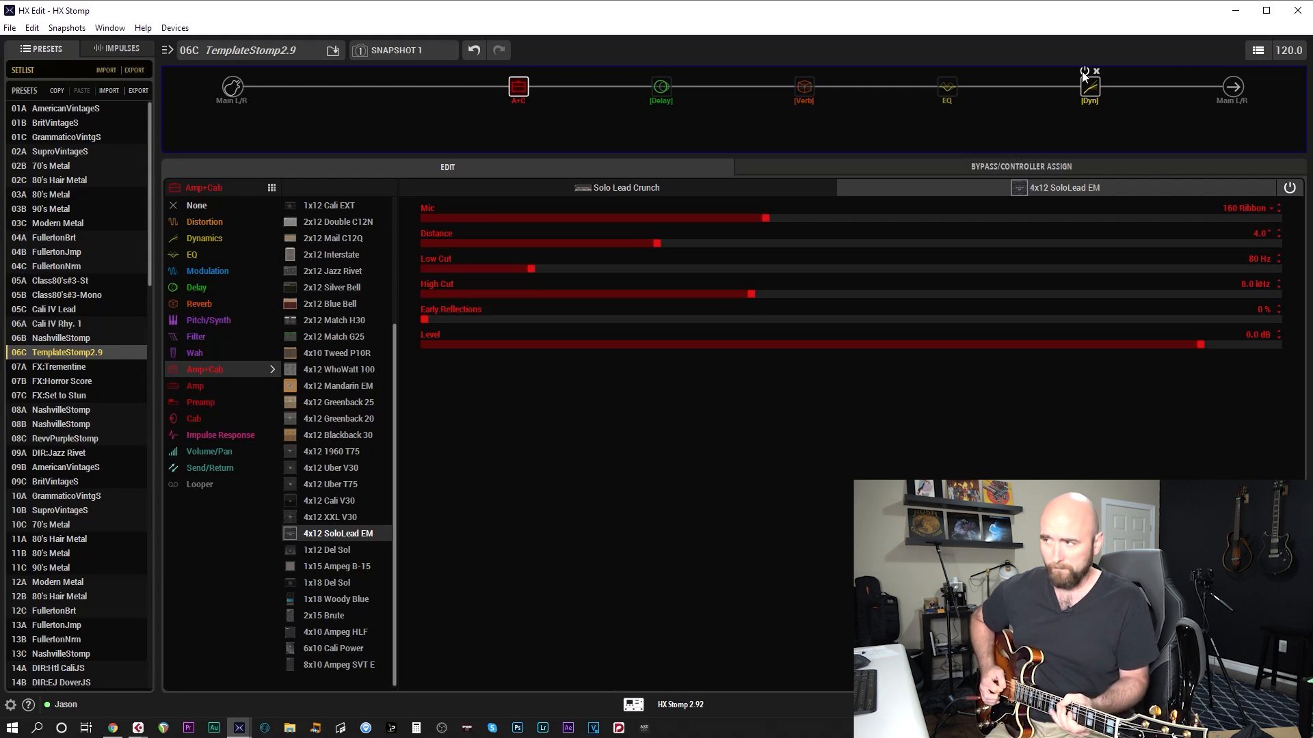
pyautogui.click(1086, 85)
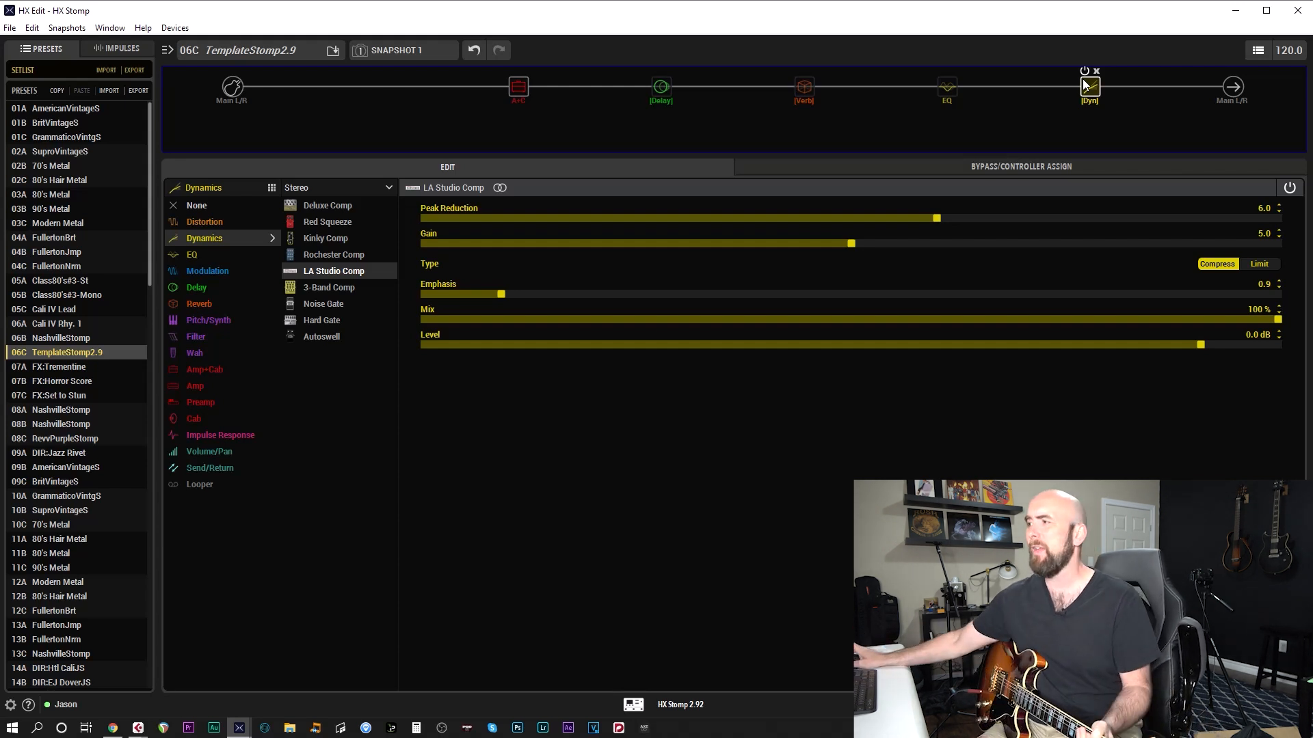
pyautogui.click(946, 99)
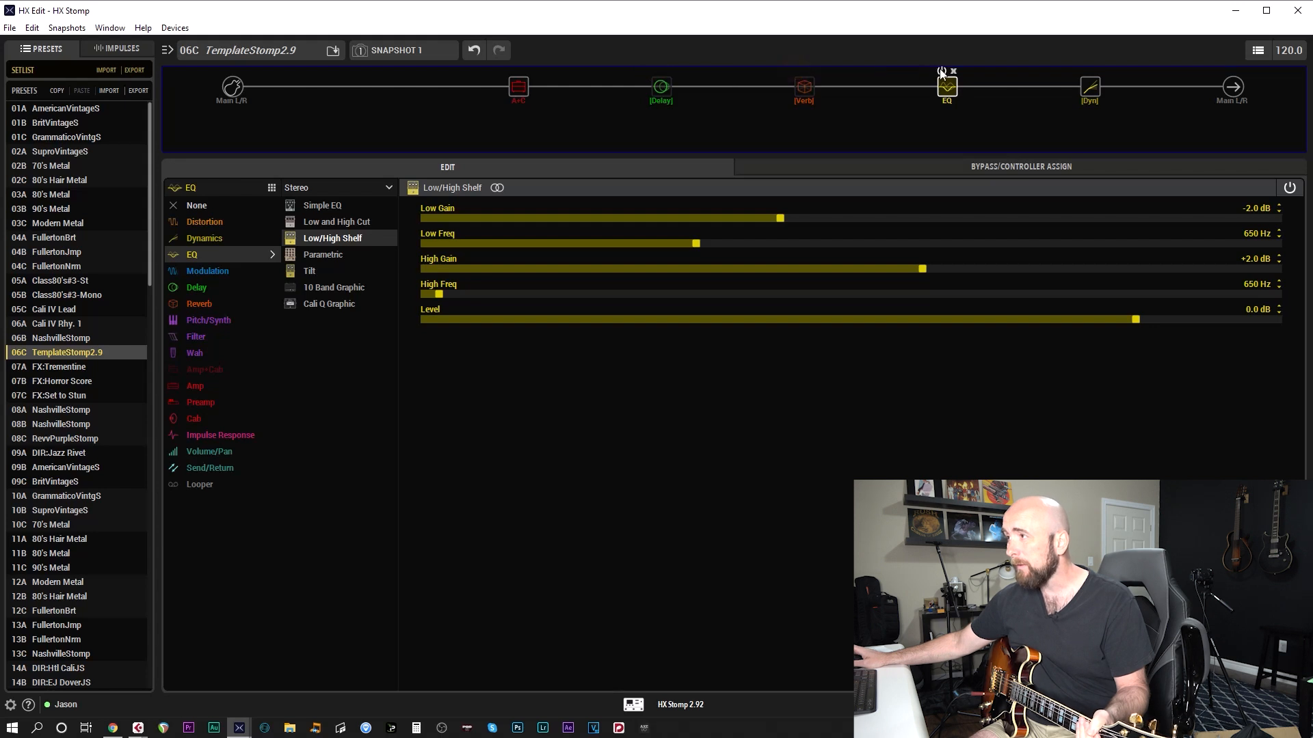
# Bypass the Low/High Shelf EQ and compressor blocks, and re-enable both to compare the tone
pyautogui.click(941, 71)
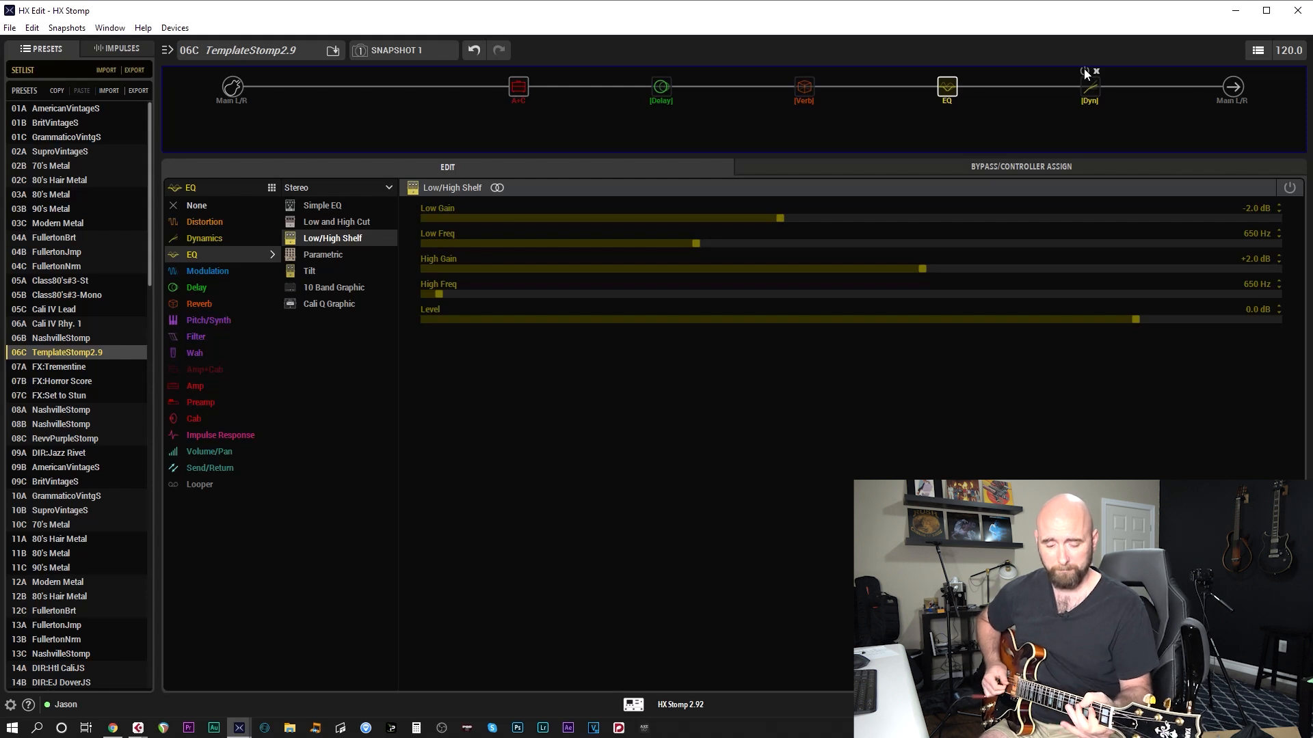
pyautogui.click(941, 71)
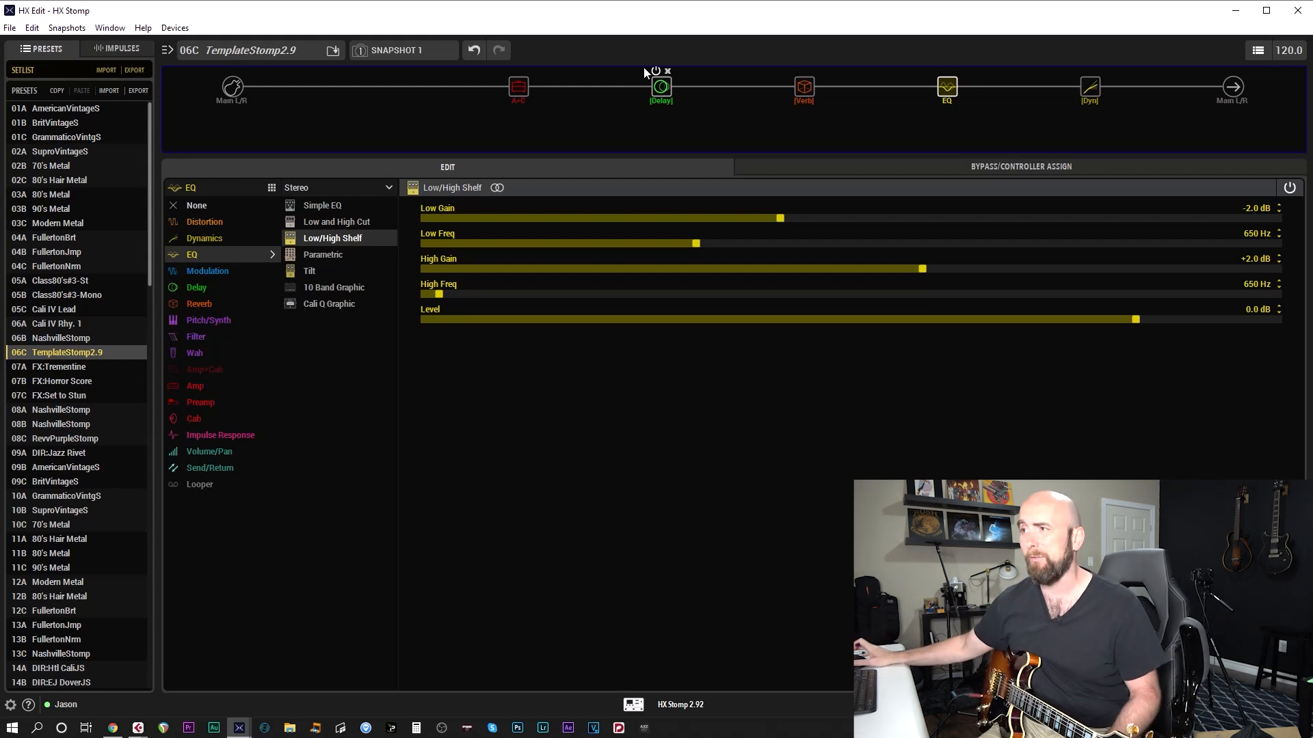
# Change the Amp+Cab block's amp model from Solo Lead Crunch to Revv Gen Purple
pyautogui.click(527, 90)
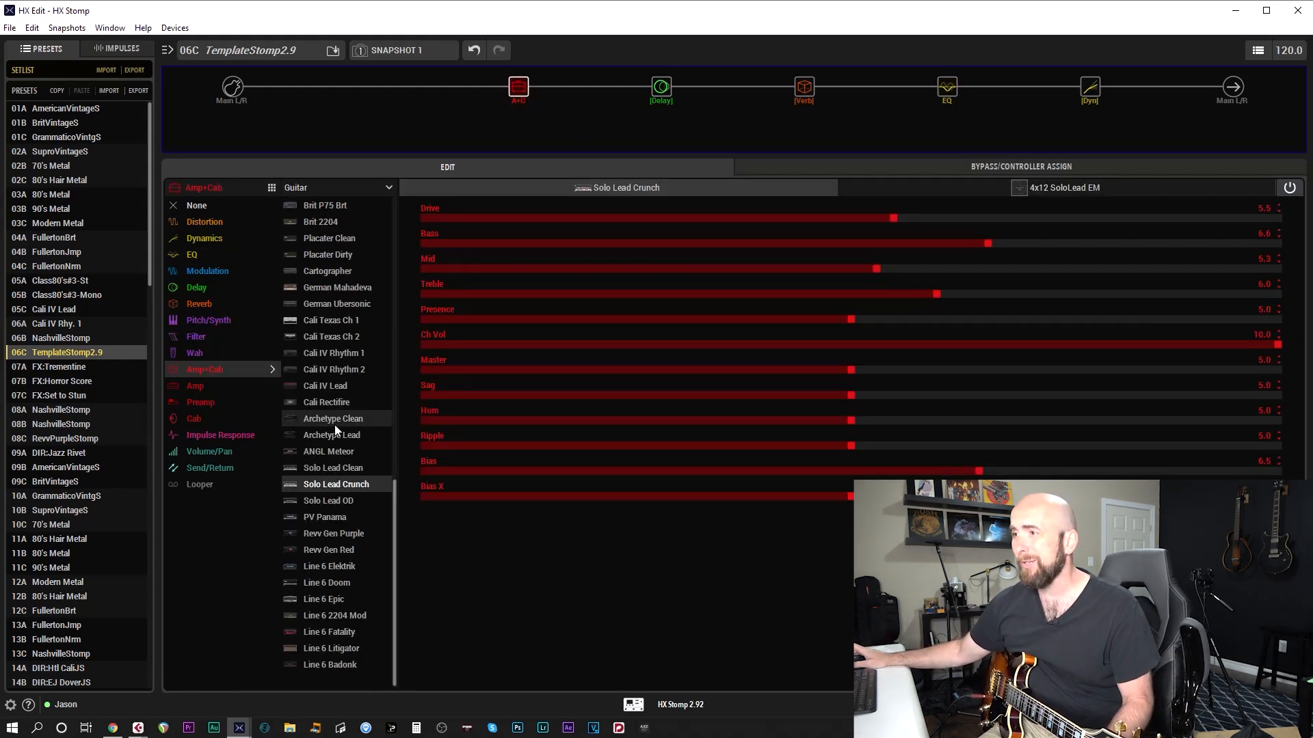
pyautogui.scroll(1, 326, 455)
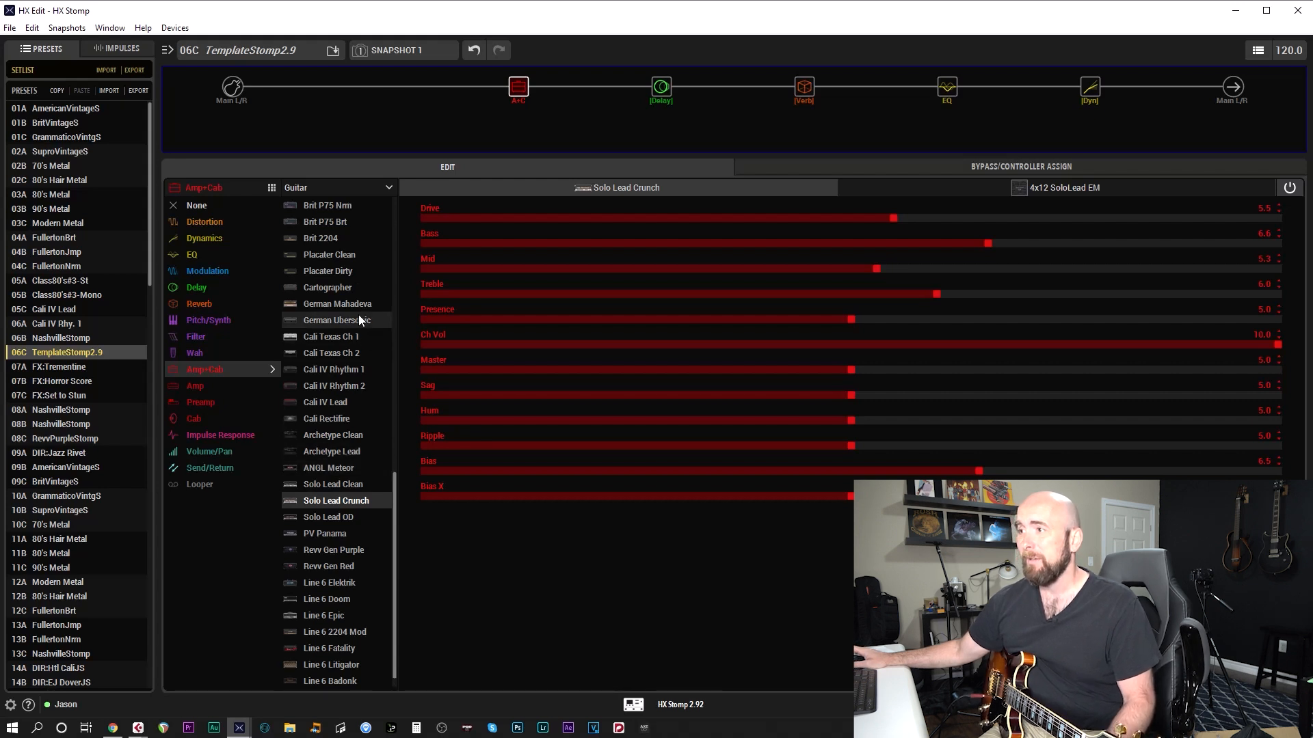
pyautogui.click(335, 553)
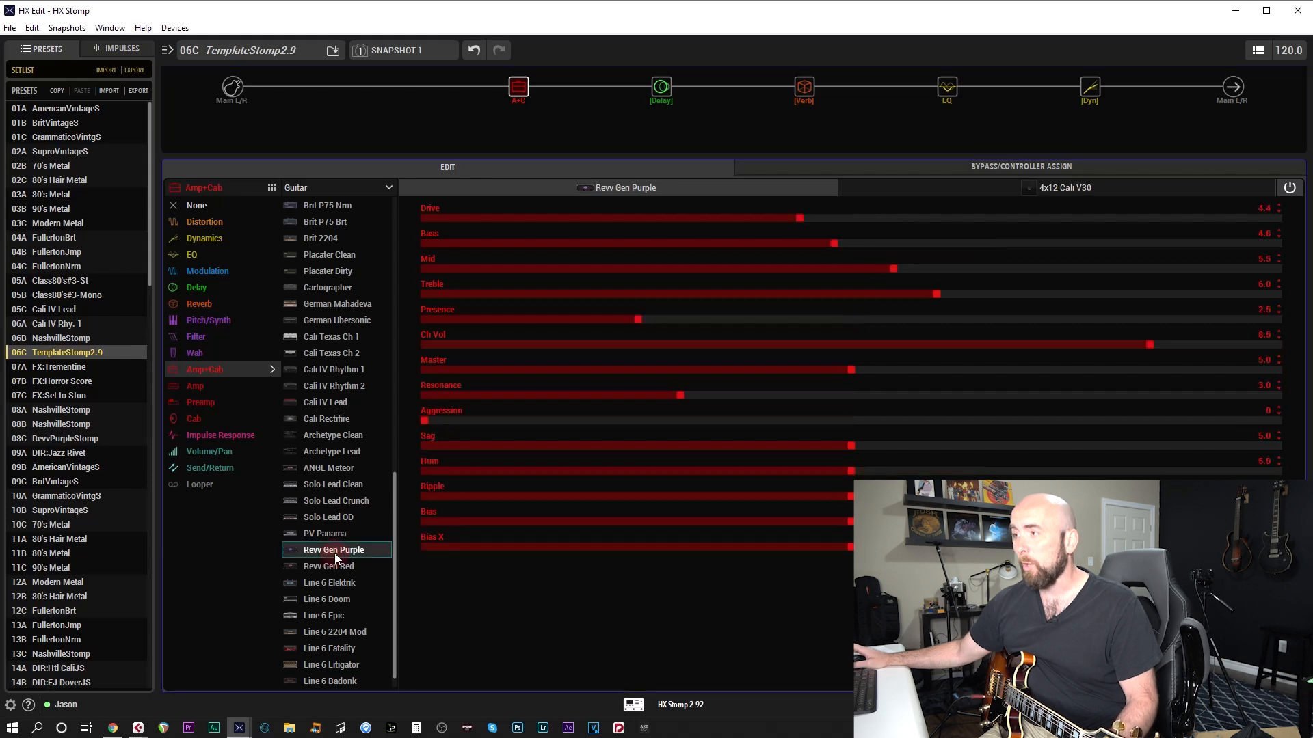
# Change the block's cab to 4x12 Greenback 25 and set its mic distance to 4.0"
pyautogui.click(1044, 190)
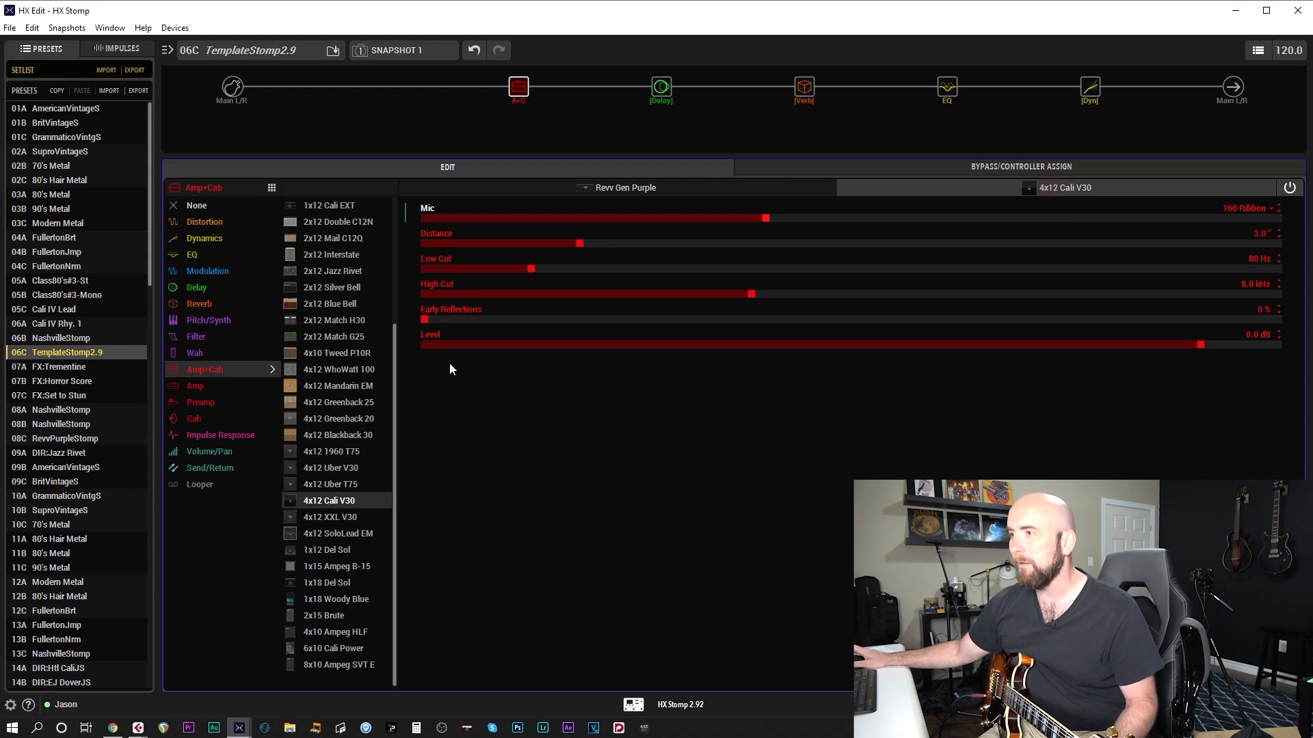
pyautogui.click(341, 403)
pyautogui.scroll(6, 707, 214)
pyautogui.scroll(6, 709, 248)
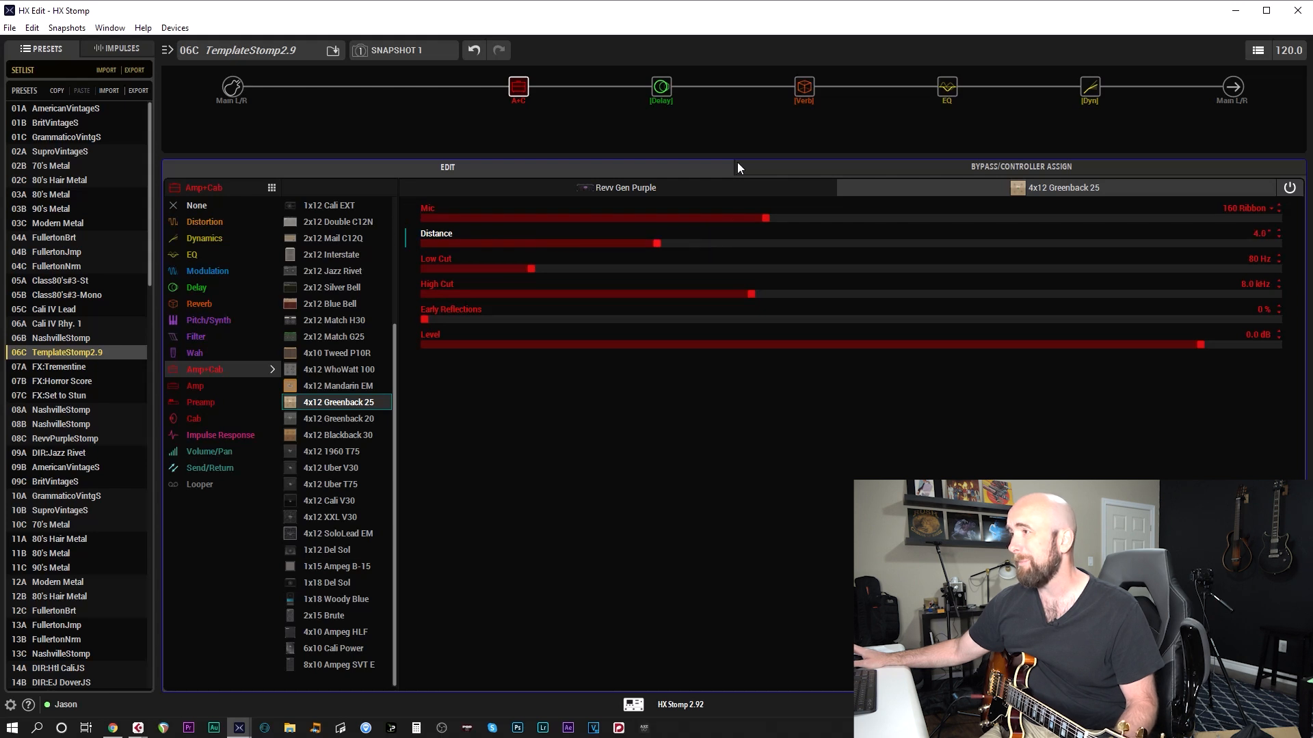
# Bypass the delay, reverb, EQ and compressor blocks, leaving only the amp and cab active
pyautogui.moveTo(679, 84)
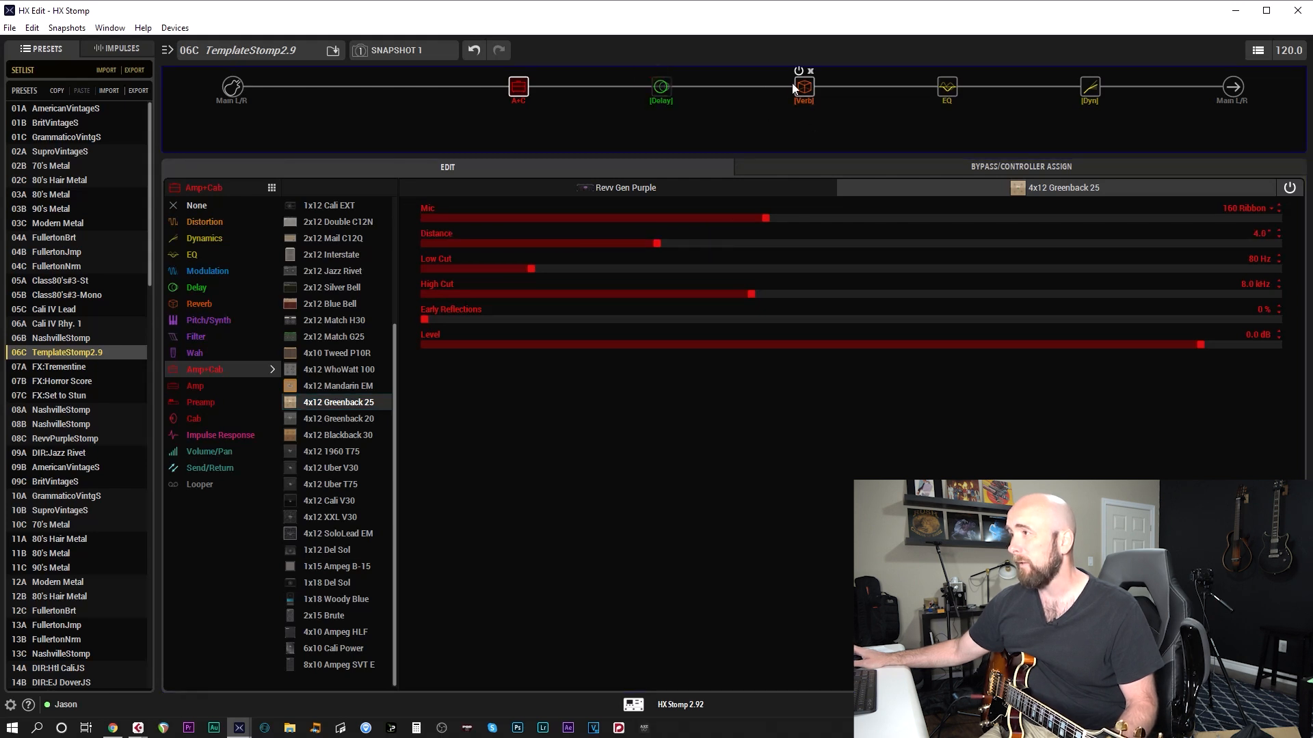
pyautogui.moveTo(945, 76)
pyautogui.moveTo(1074, 71)
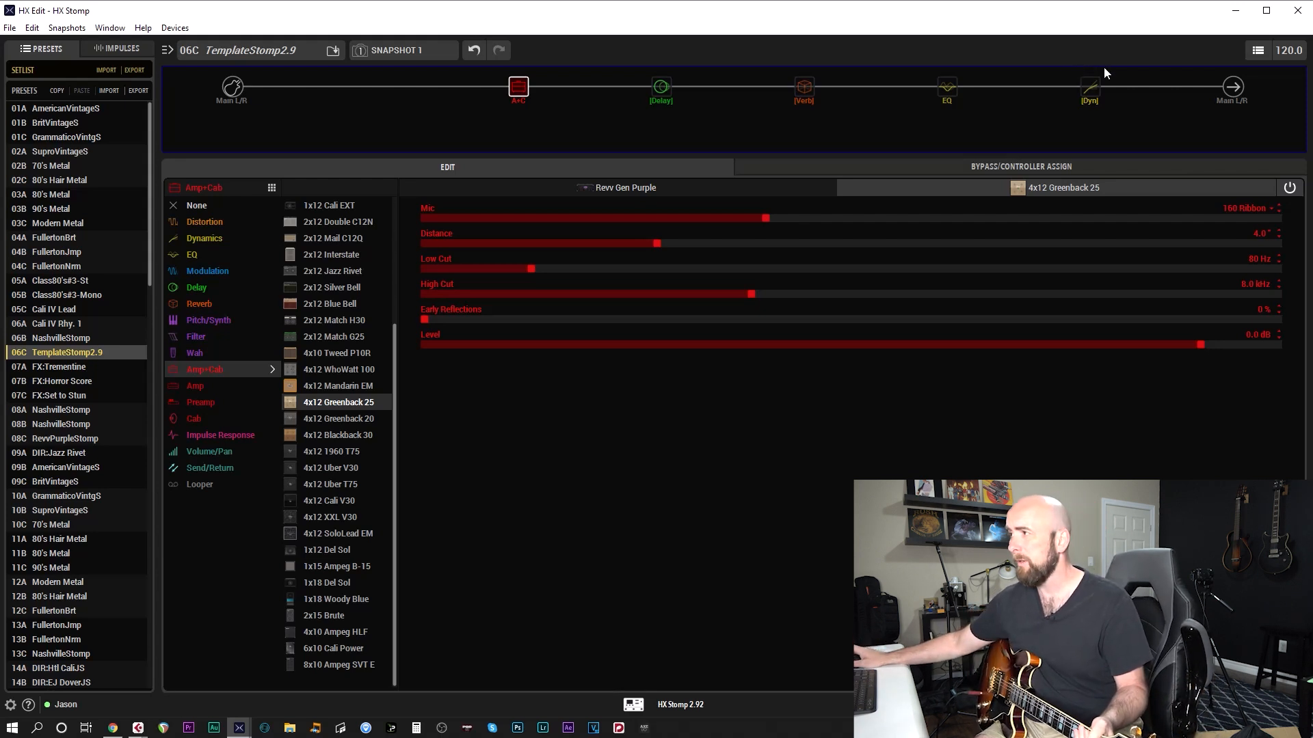
# Re-enable the delay, reverb and compressor blocks and open the Low/High Shelf EQ block
pyautogui.moveTo(795, 72)
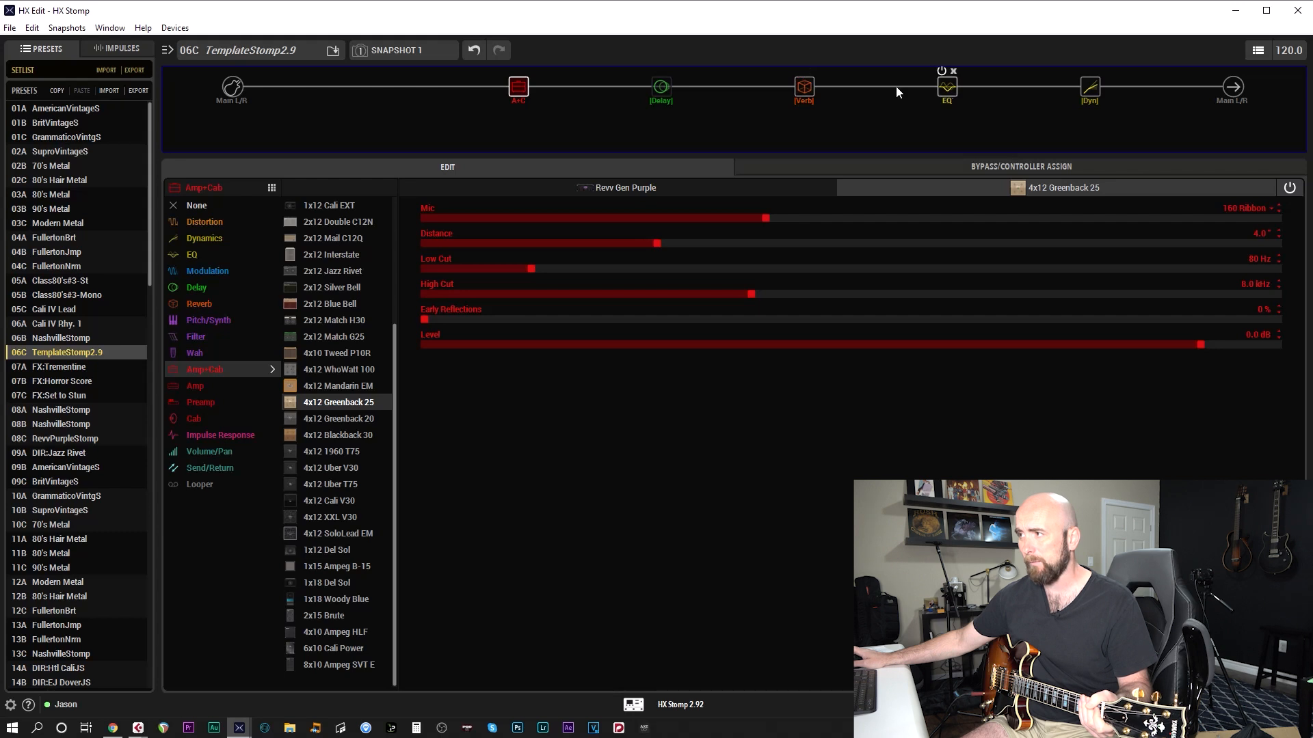
pyautogui.click(947, 93)
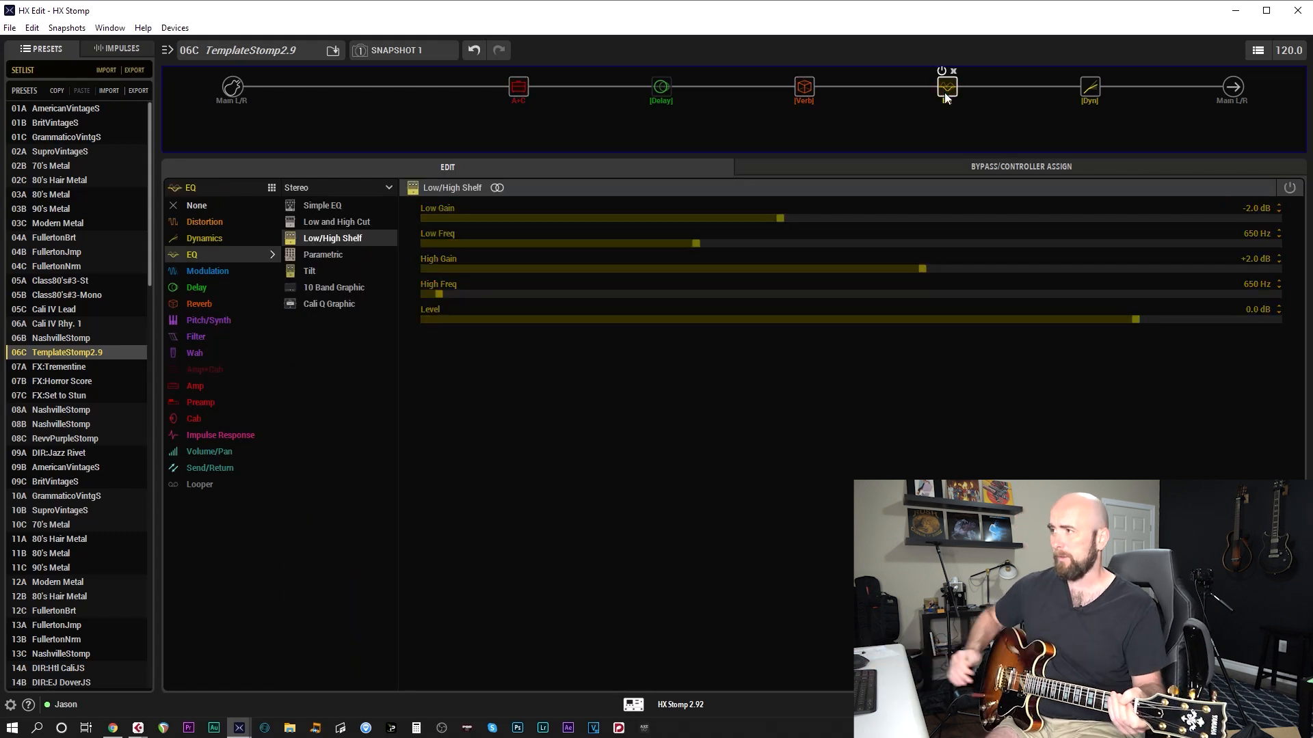